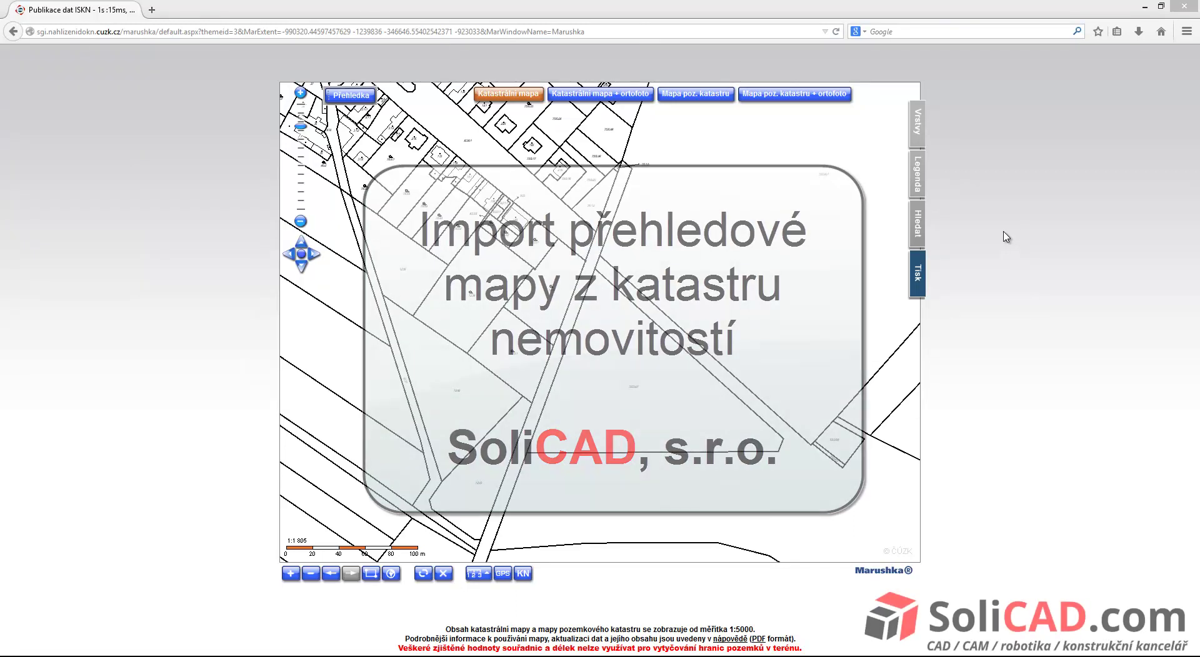
Step: Pan the Marushka cadastral map to centre the parcels along the diagonal road
{"action": "left_click", "coordinate": [606, 252]}
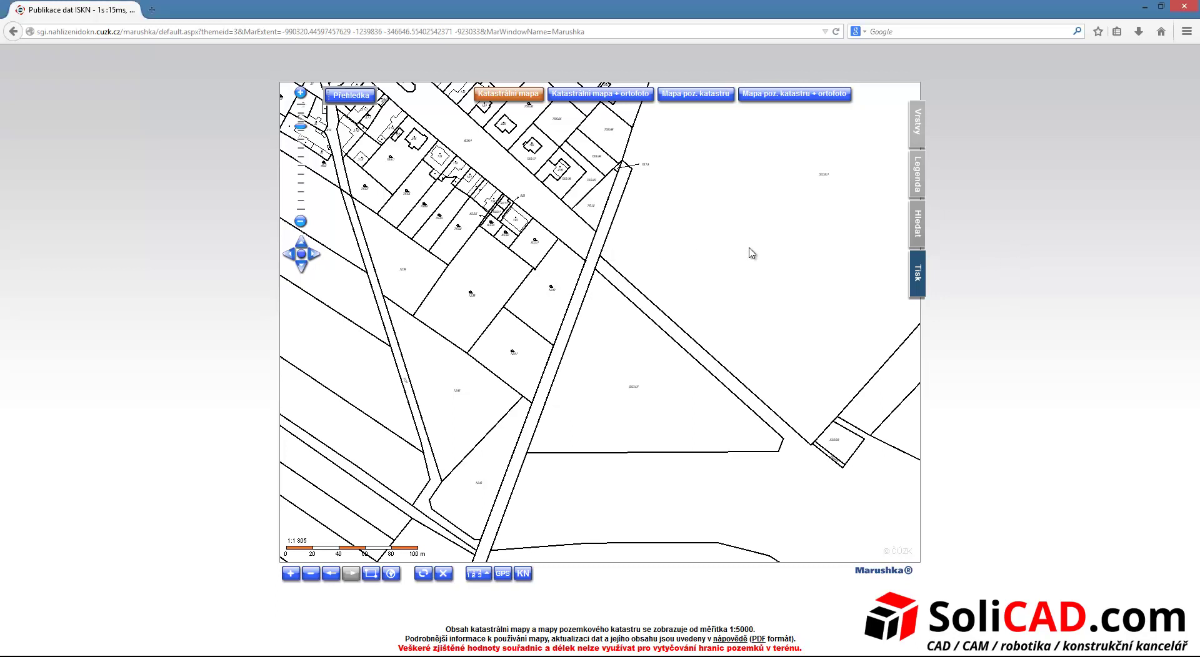
{"action": "left_click_drag", "start_coordinate": [648, 276], "coordinate": [731, 454]}
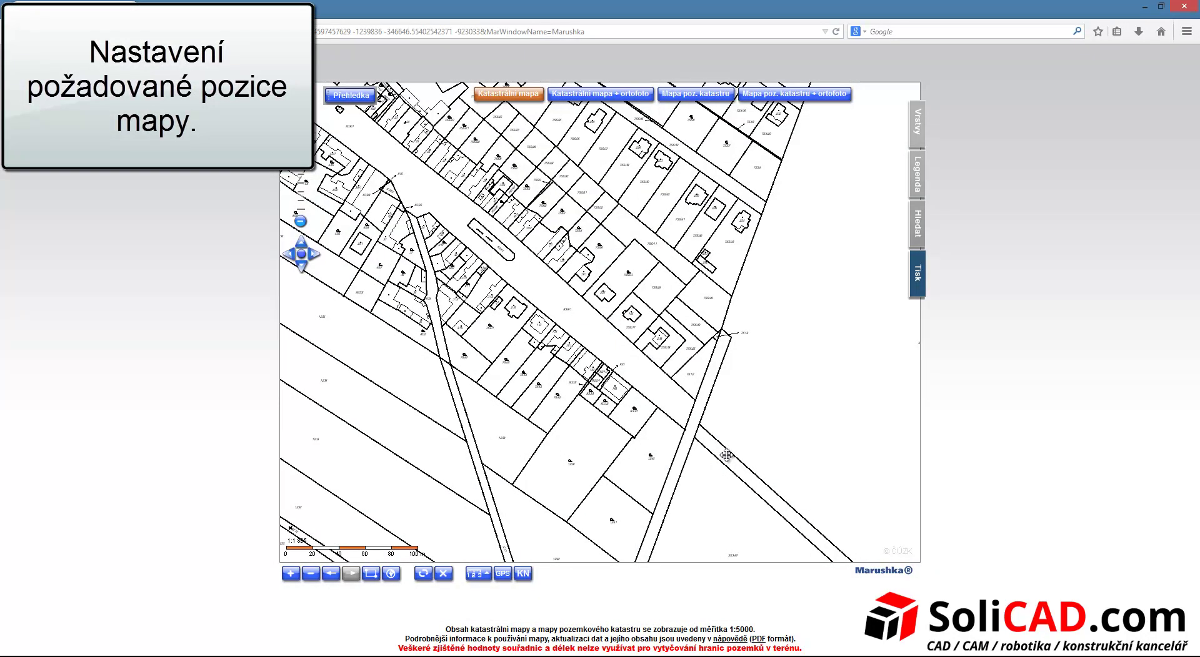
{"action": "mouse_move", "coordinate": [725, 455]}
{"action": "left_mouse_down"}
{"action": "mouse_move", "coordinate": [592, 419]}
{"action": "mouse_move", "coordinate": [575, 337]}
{"action": "mouse_move", "coordinate": [587, 355]}
{"action": "mouse_move", "coordinate": [700, 369]}
{"action": "left_mouse_up"}
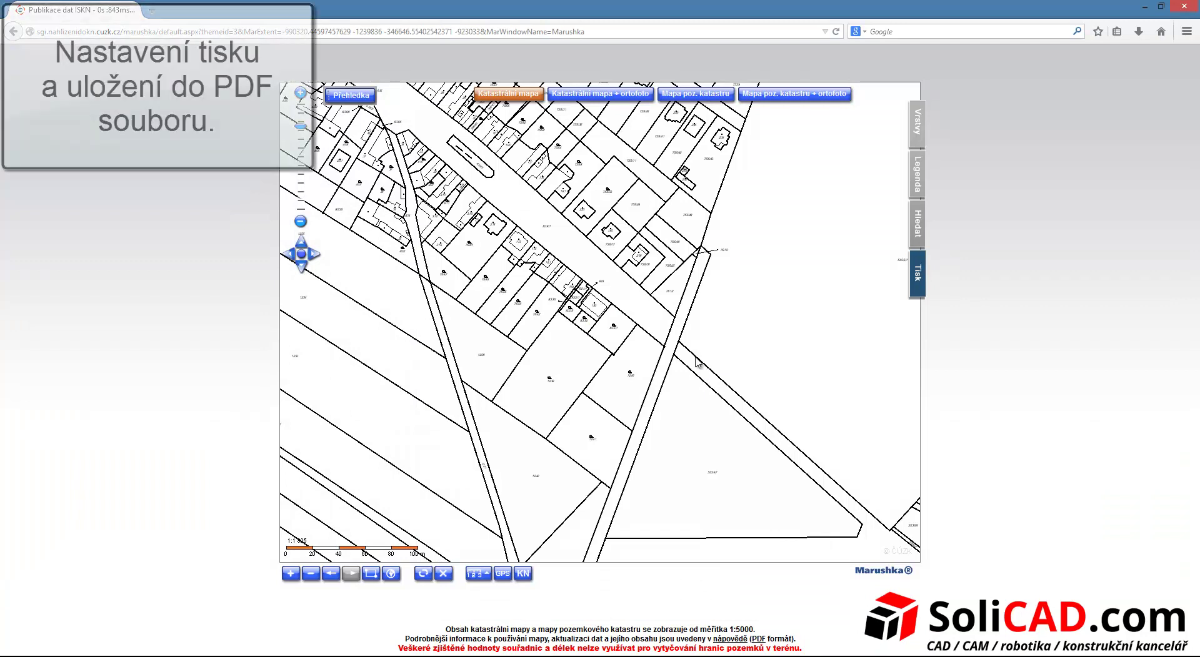
Step: Set a custom 277×400 mm paper size in Marushka's print settings and continue to step 2
{"action": "left_click", "coordinate": [919, 275]}
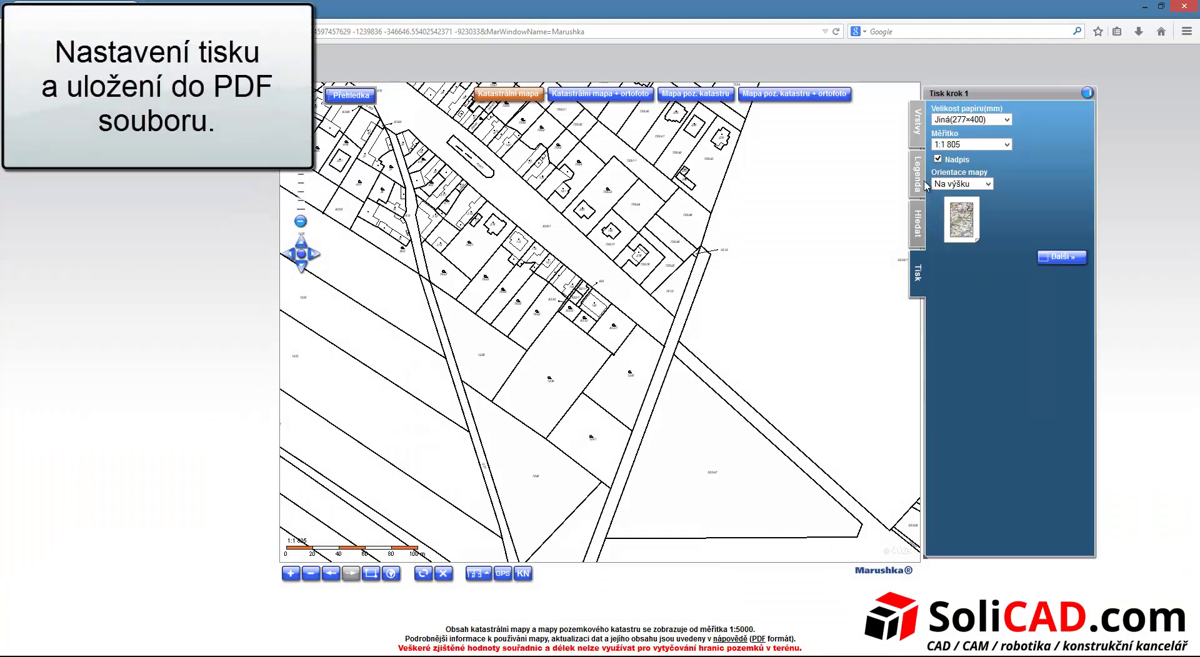
{"action": "left_click", "coordinate": [1002, 120]}
{"action": "left_click", "coordinate": [966, 141]}
{"action": "type", "text": "2000"}
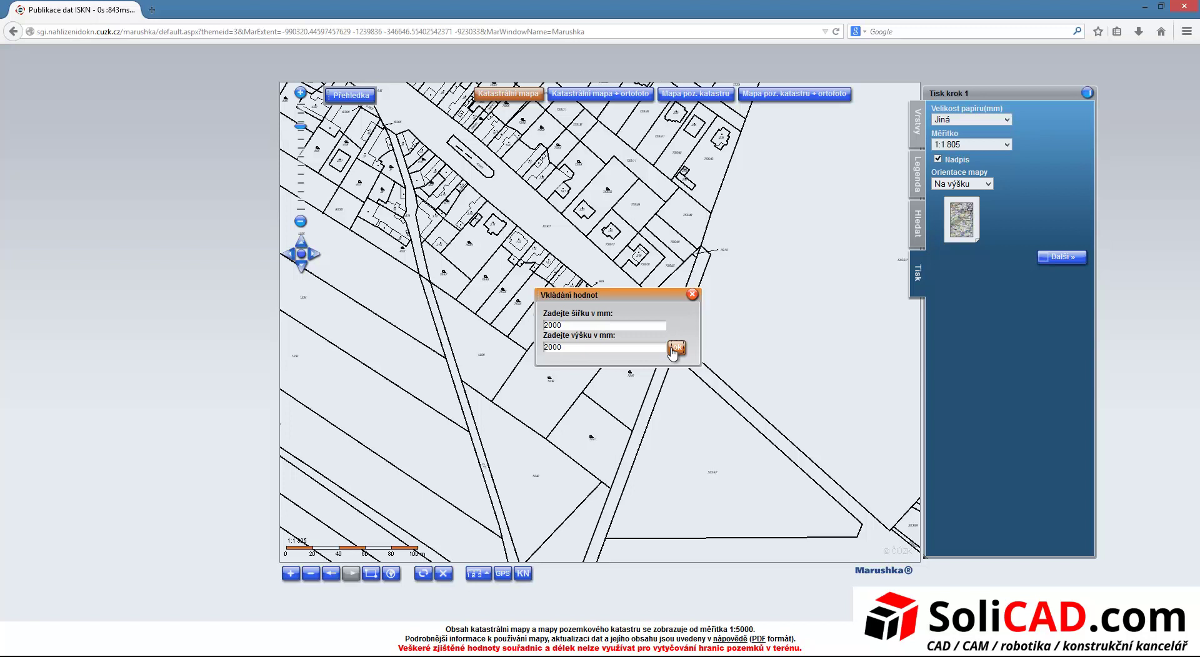
{"action": "left_click", "coordinate": [677, 347]}
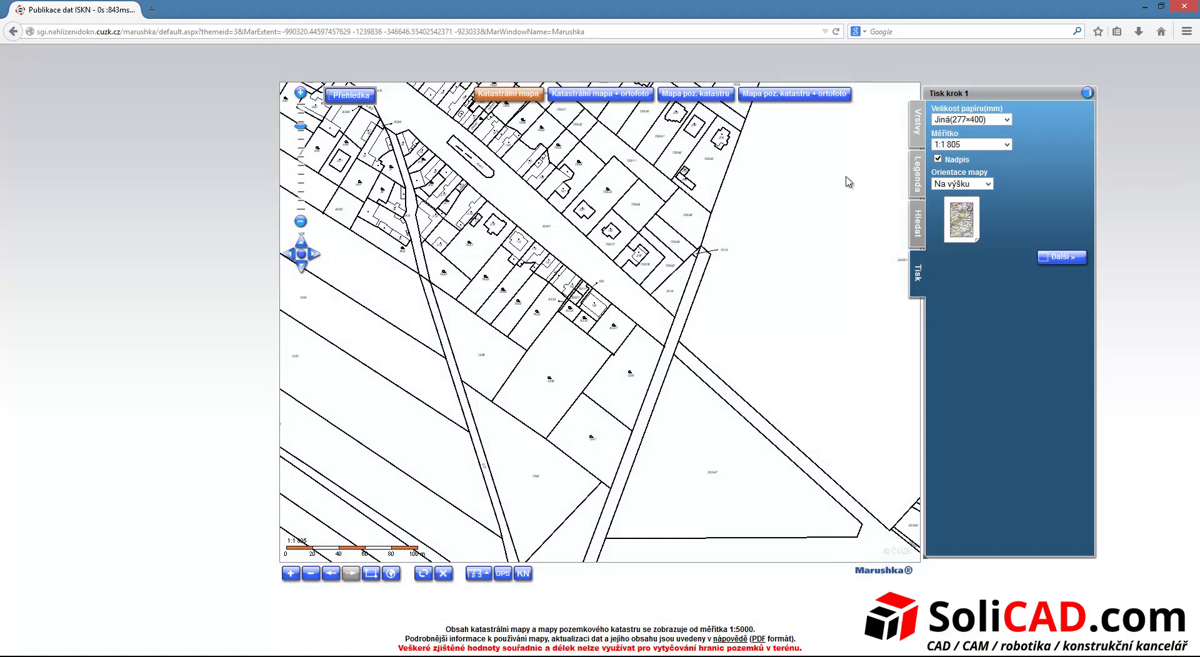
{"action": "left_click", "coordinate": [1062, 257]}
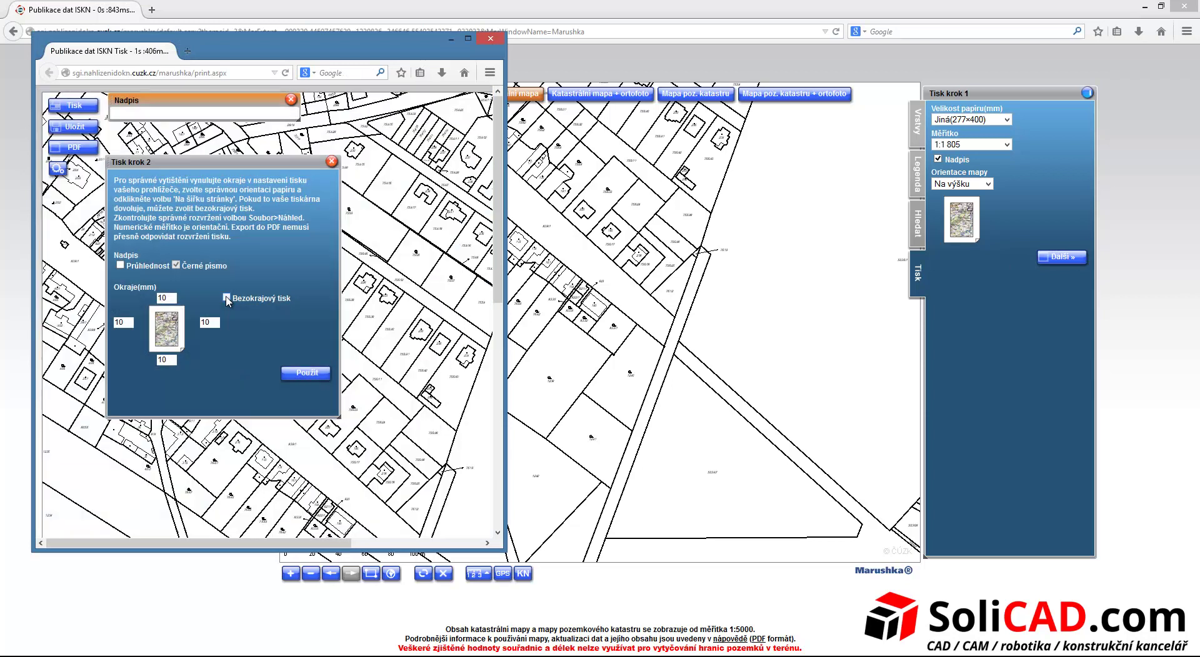
Step: Switch the printout to borderless with 0 mm margins and export the map as a PDF
{"action": "left_click", "coordinate": [226, 298]}
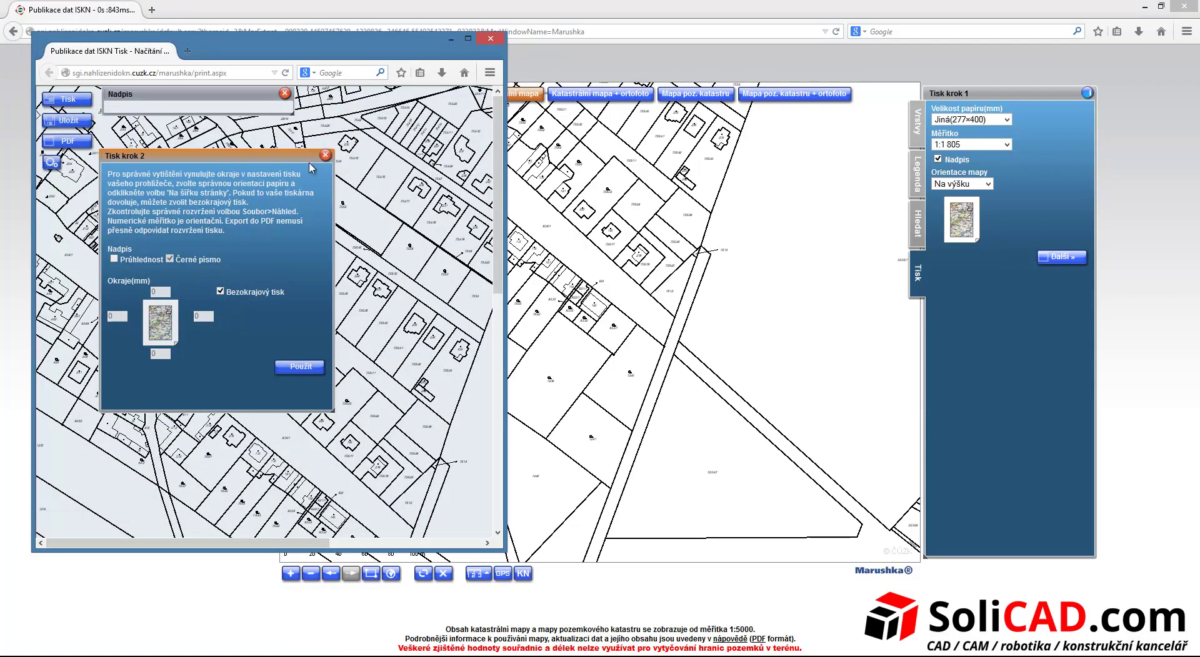
{"action": "left_click", "coordinate": [325, 156]}
{"action": "left_click", "coordinate": [285, 95]}
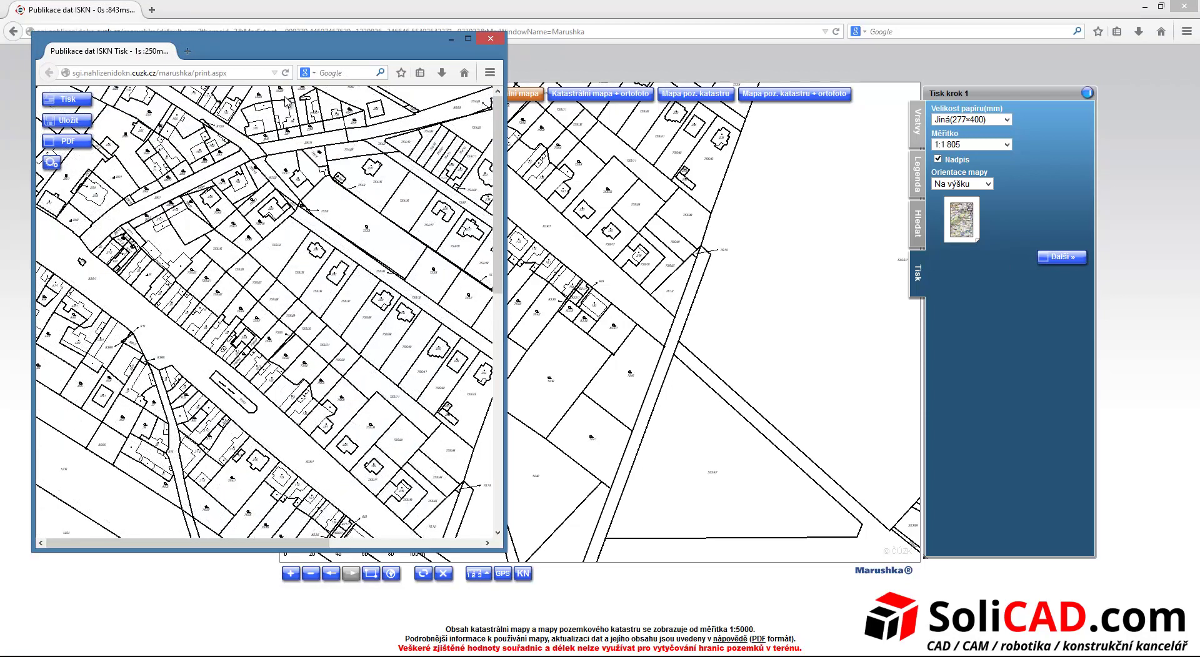
{"action": "left_click", "coordinate": [68, 145]}
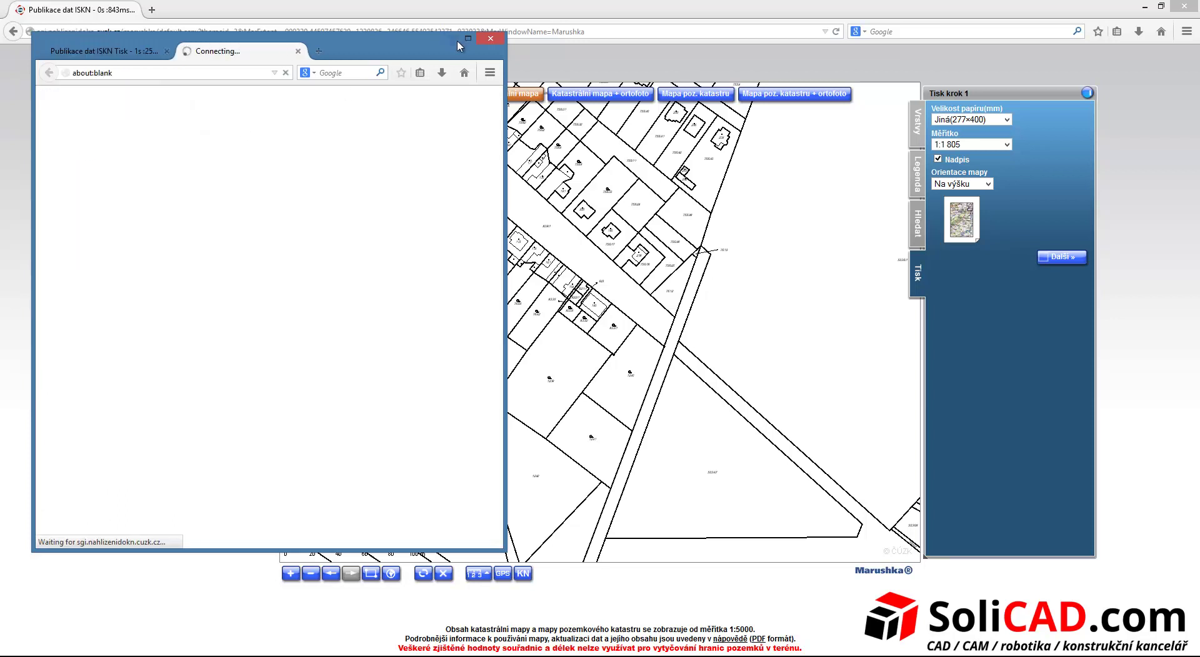
{"action": "left_click", "coordinate": [468, 38]}
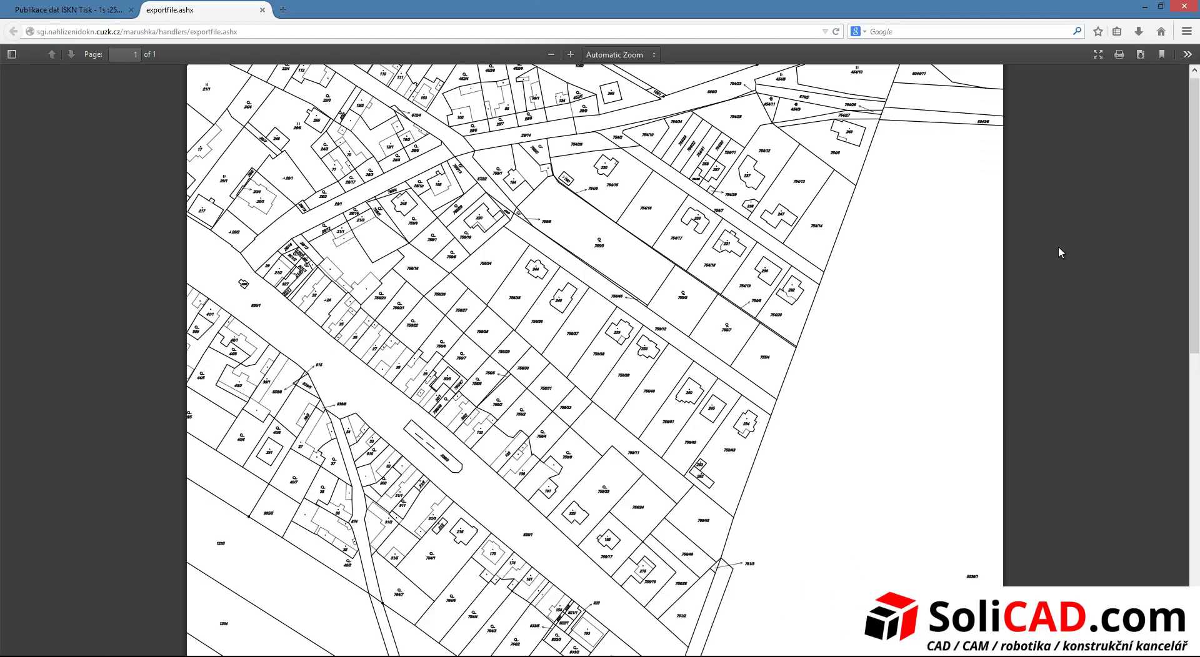
Step: Save the exported map as print.pdf in the mapa folder and close the PDF tab
{"action": "scroll", "coordinate": [1194, 160], "scroll_direction": "down", "scroll_amount": 5}
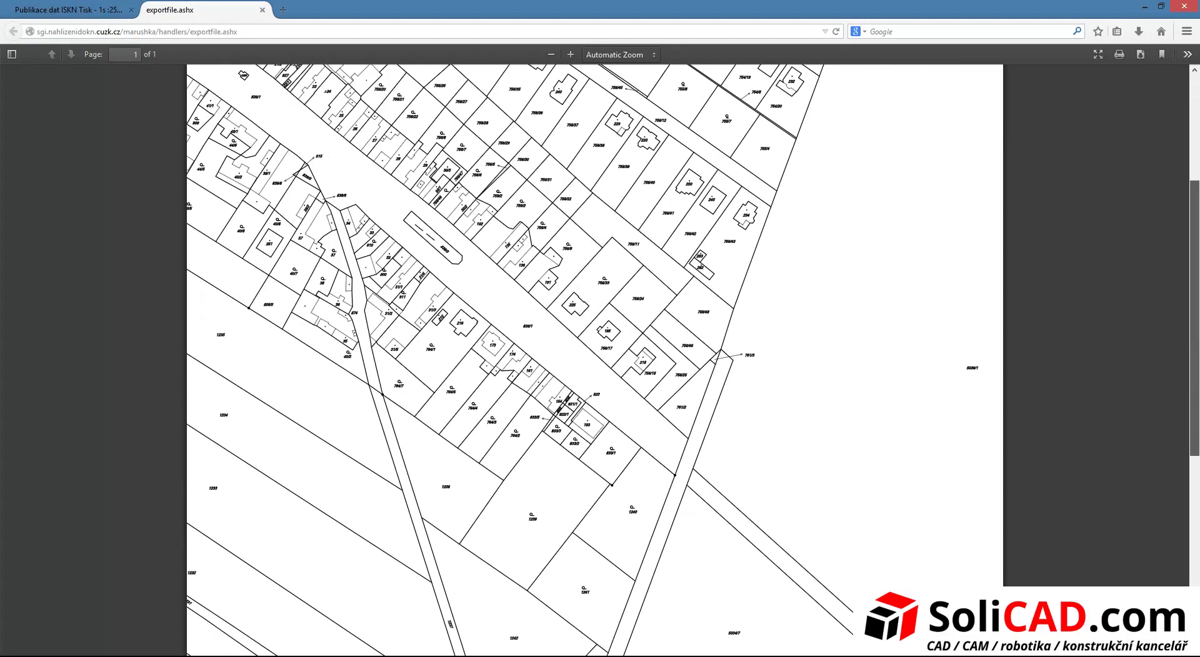
{"action": "scroll", "coordinate": [593, 360], "scroll_direction": "down", "scroll_amount": 8}
{"action": "scroll", "coordinate": [593, 361], "scroll_direction": "up", "scroll_amount": 10}
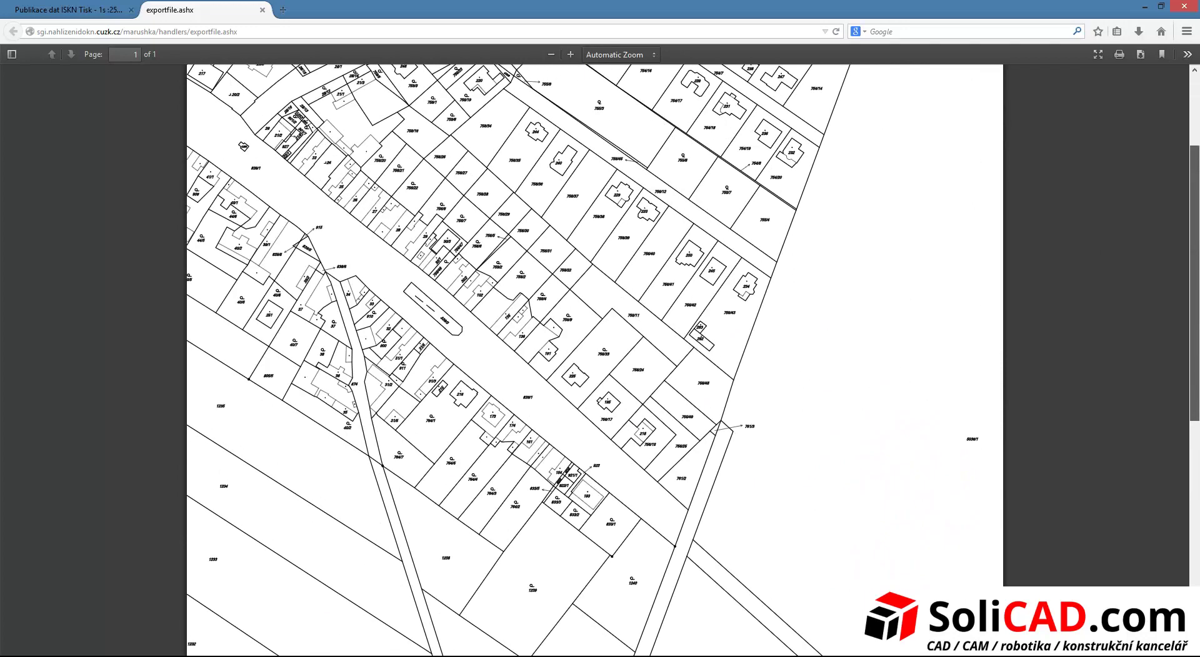
{"action": "scroll", "coordinate": [593, 360], "scroll_direction": "up", "scroll_amount": 3}
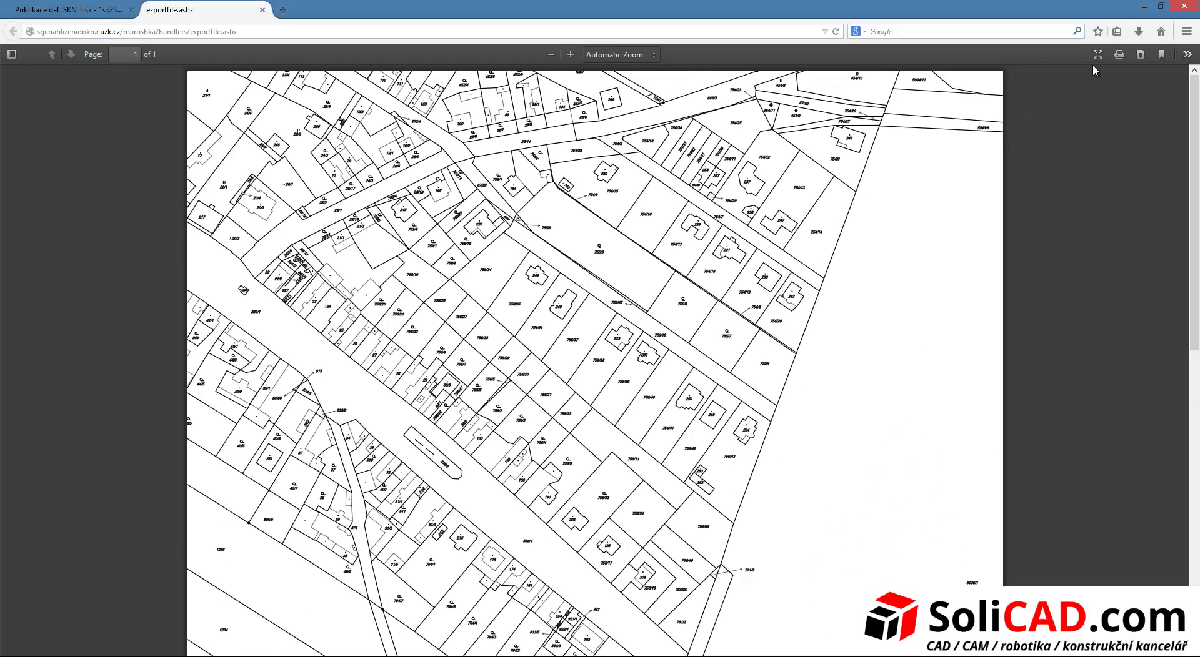
{"action": "left_click", "coordinate": [1140, 55]}
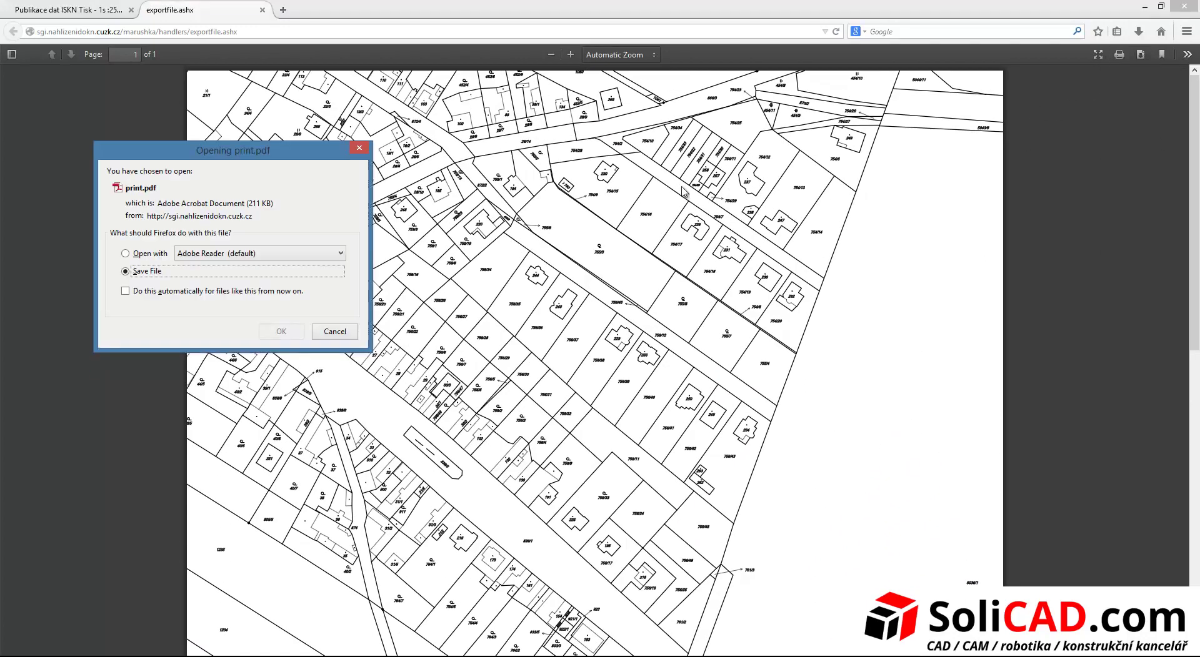
{"action": "left_click", "coordinate": [287, 331]}
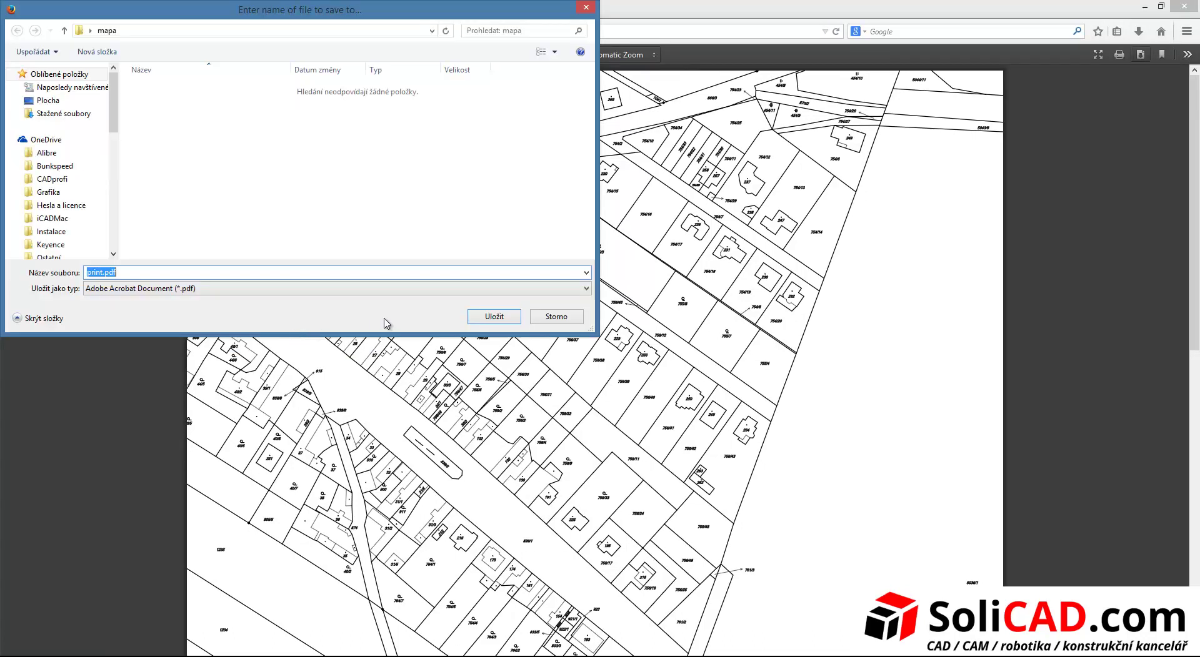
{"action": "left_click", "coordinate": [495, 316]}
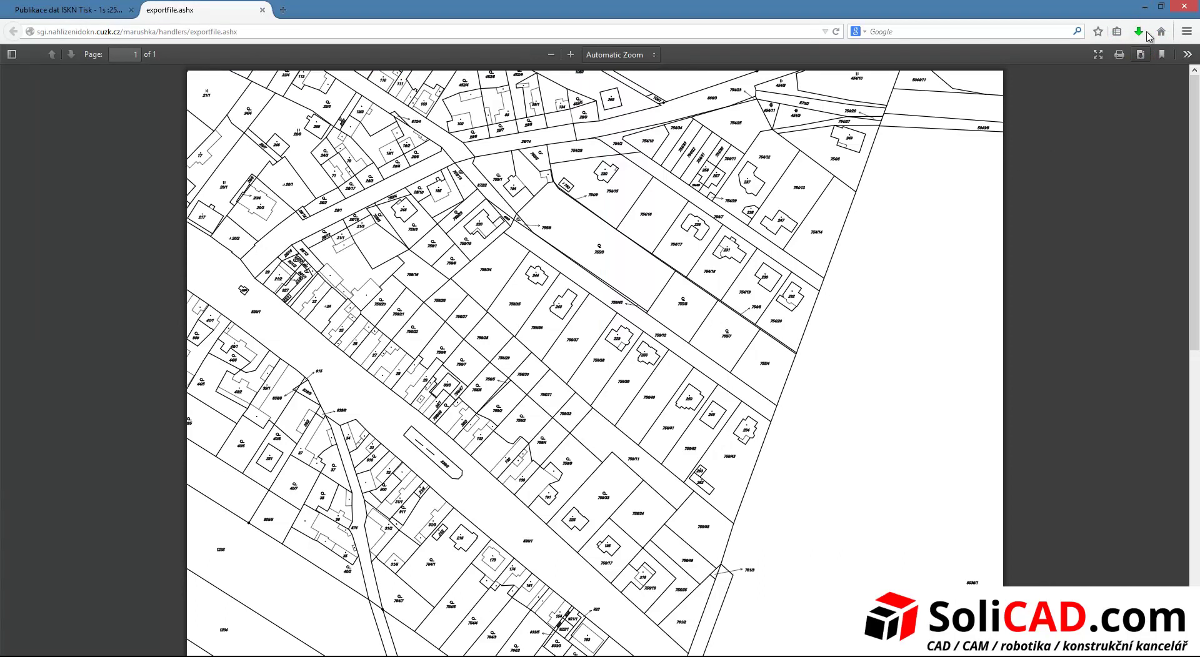
{"action": "key", "text": "ctrl+w"}
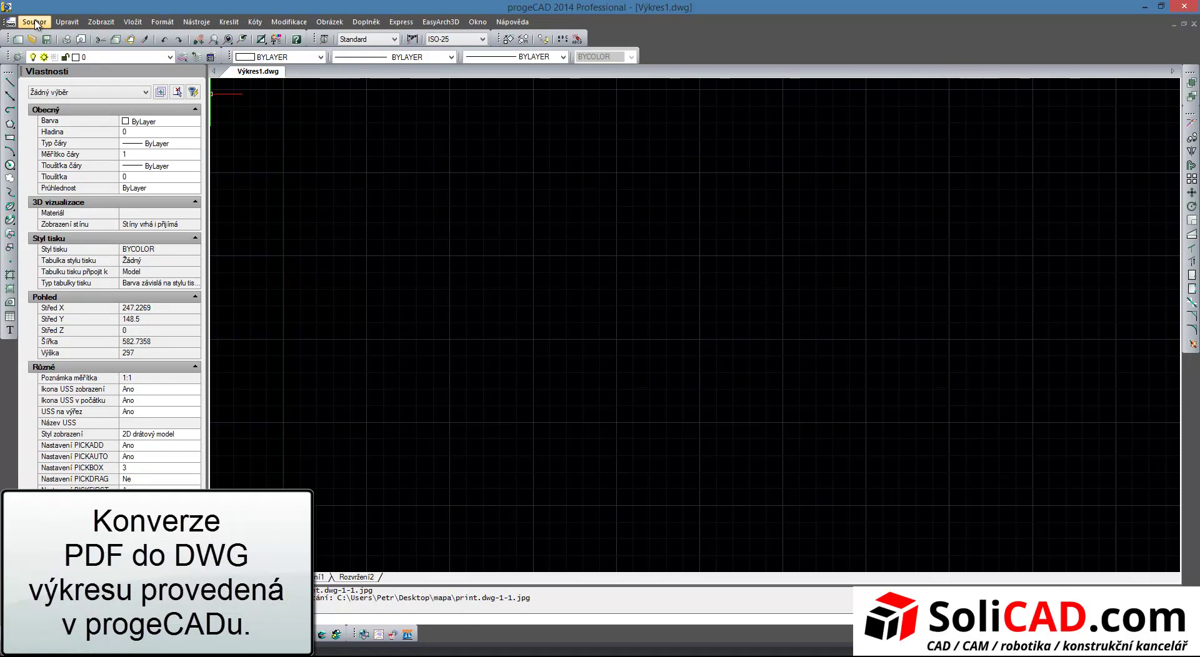
Step: Start the PDF to DWG converter with print.pdf as the source file
{"action": "left_click", "coordinate": [35, 23]}
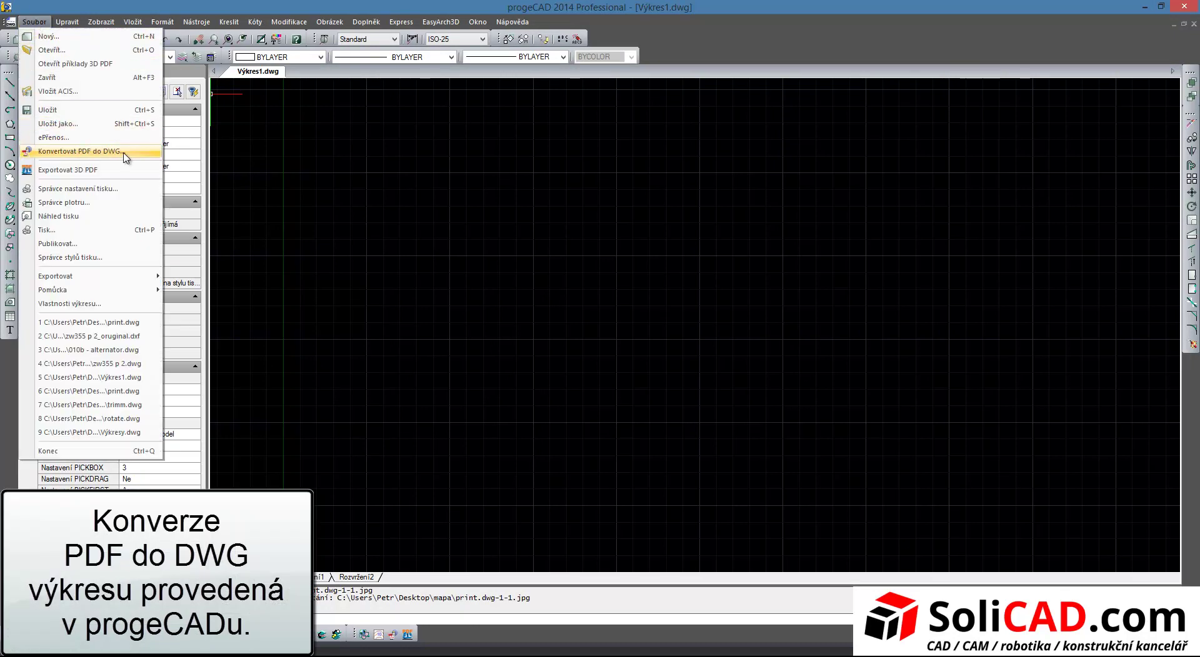
{"action": "left_click", "coordinate": [93, 152]}
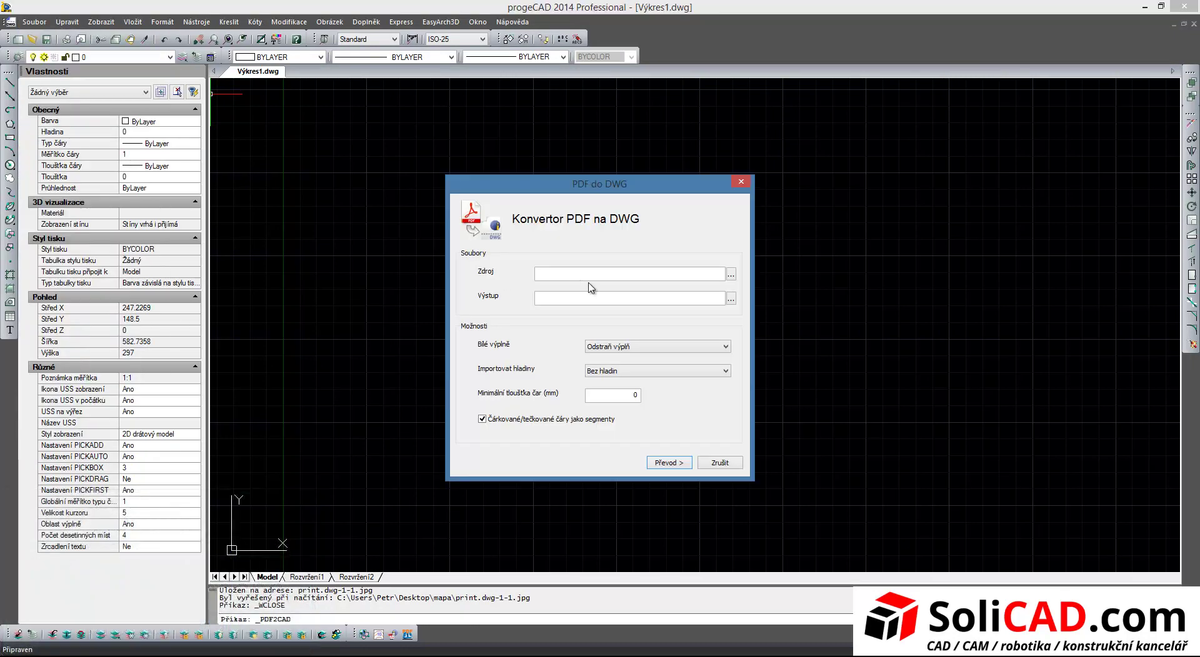
{"action": "left_click", "coordinate": [728, 275]}
{"action": "left_click", "coordinate": [606, 283]}
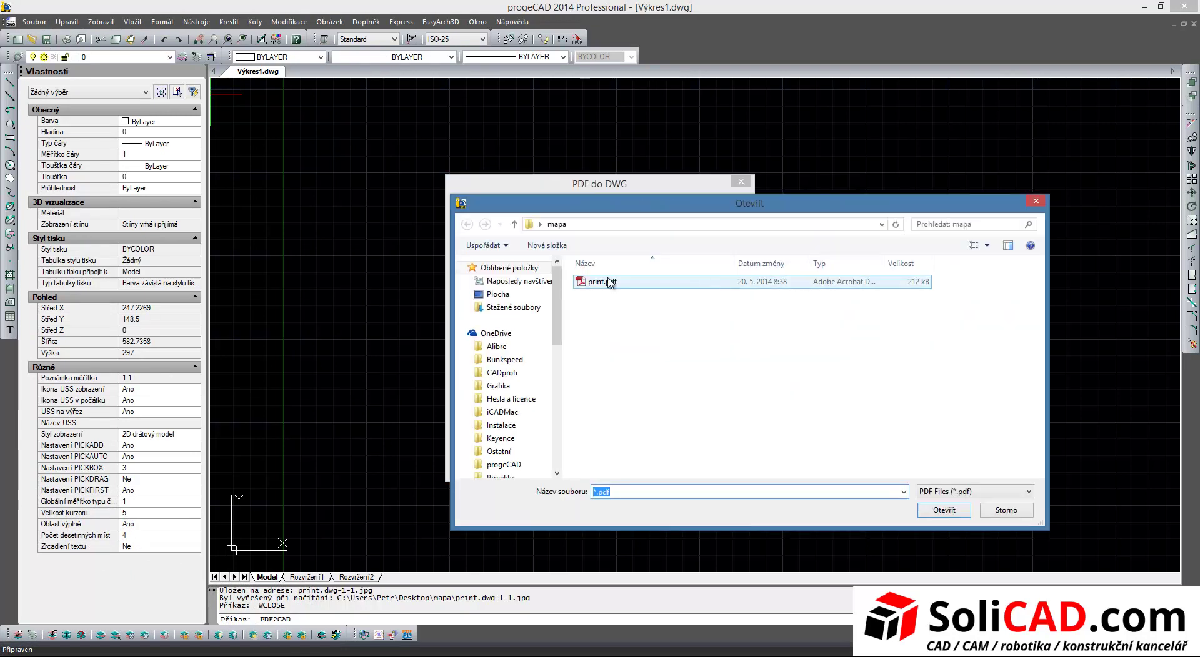
{"action": "left_click", "coordinate": [944, 510]}
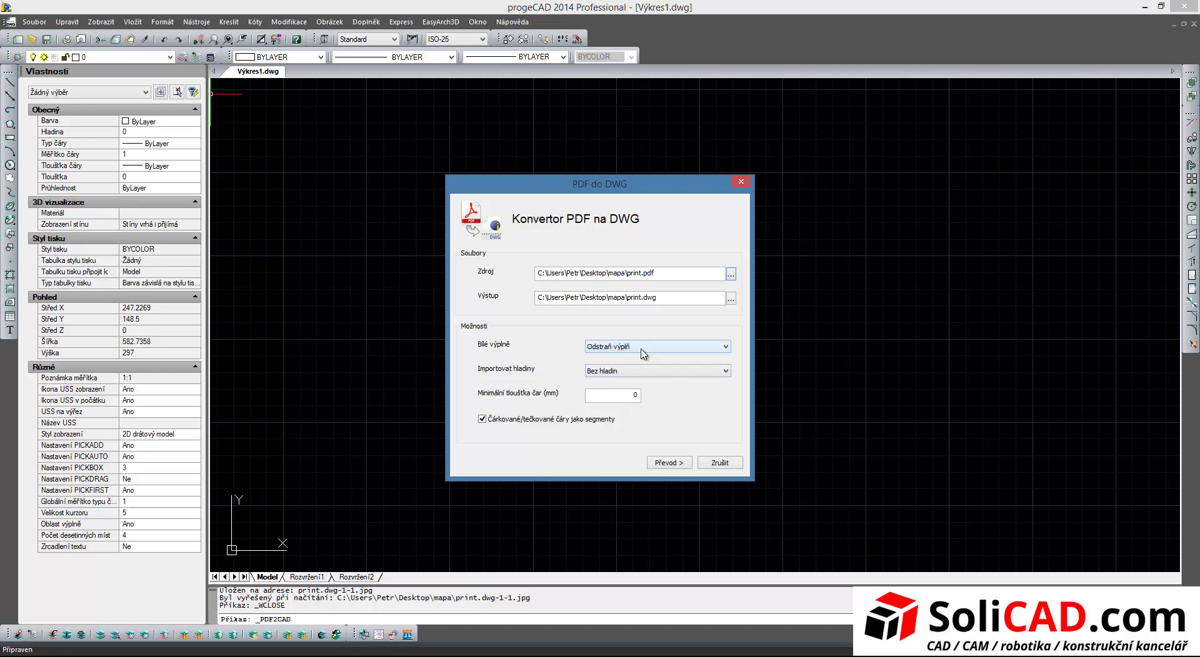
Step: Import layers by line thickness (Dle tloušťky čáry) and convert to print.dwg
{"action": "left_click", "coordinate": [650, 375]}
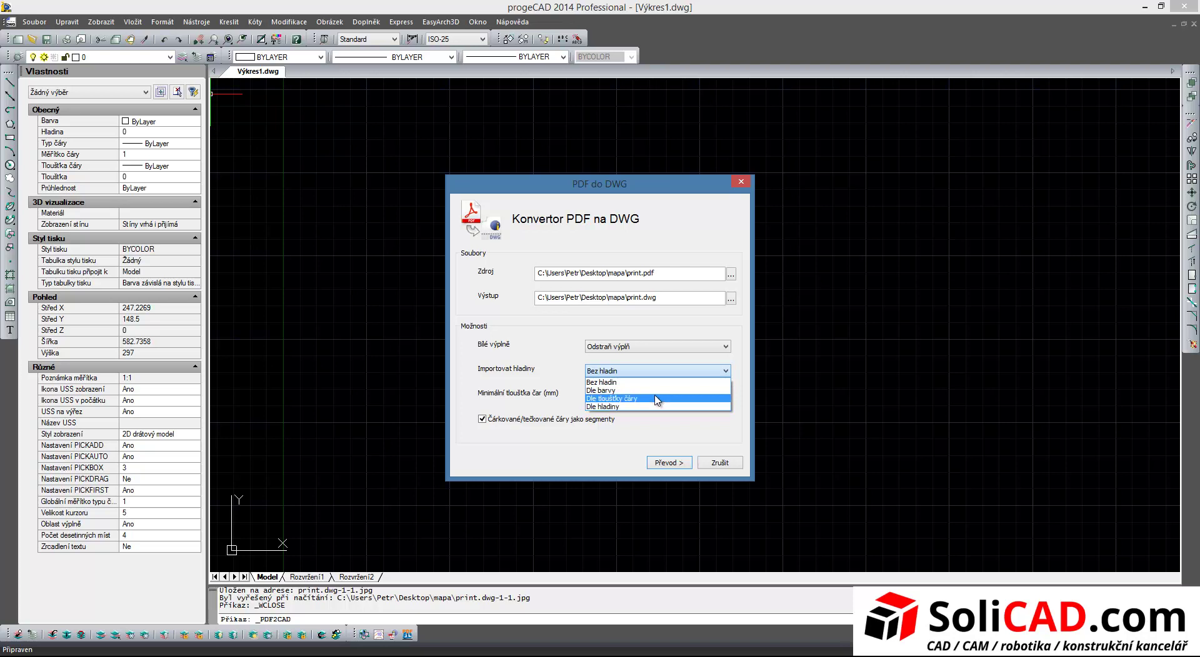
{"action": "left_click", "coordinate": [656, 399]}
{"action": "left_click", "coordinate": [667, 469]}
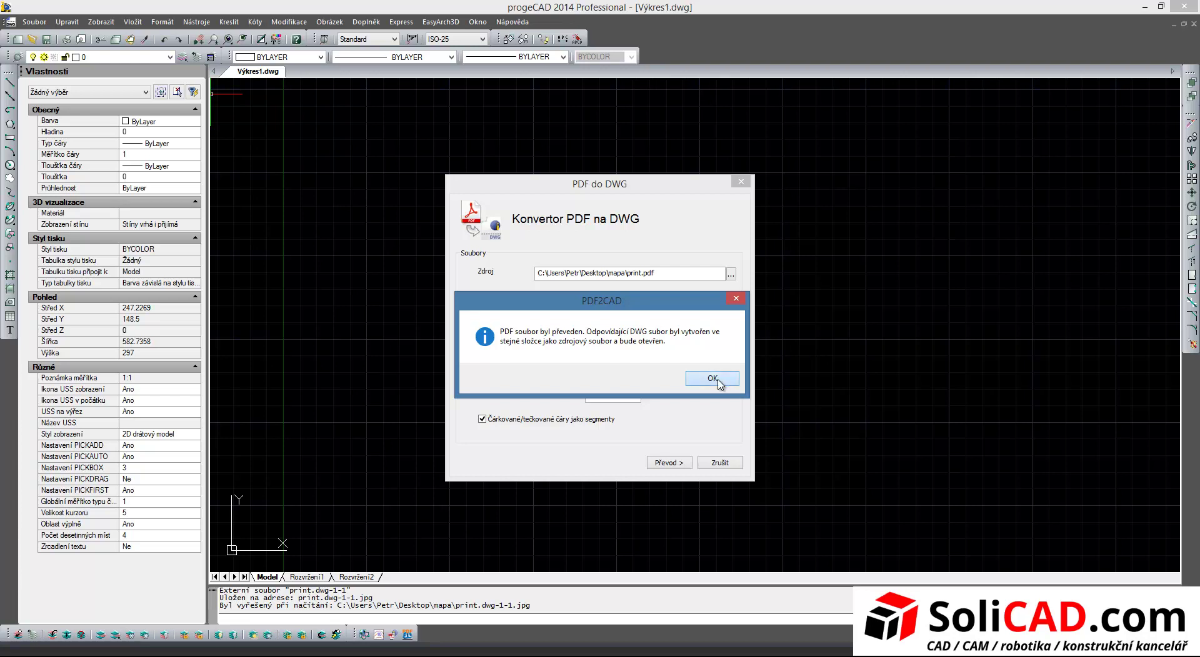
{"action": "left_click", "coordinate": [712, 379]}
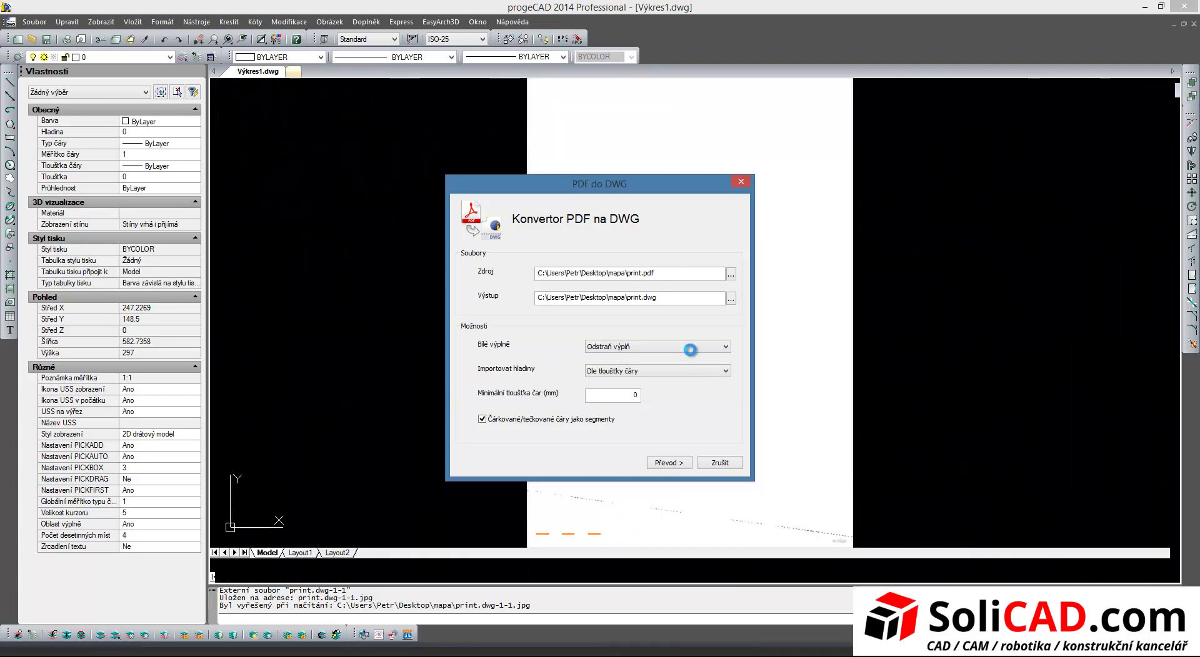
Step: Convert the PDF into a drawing and pan over the converted map
{"action": "left_click", "coordinate": [740, 182]}
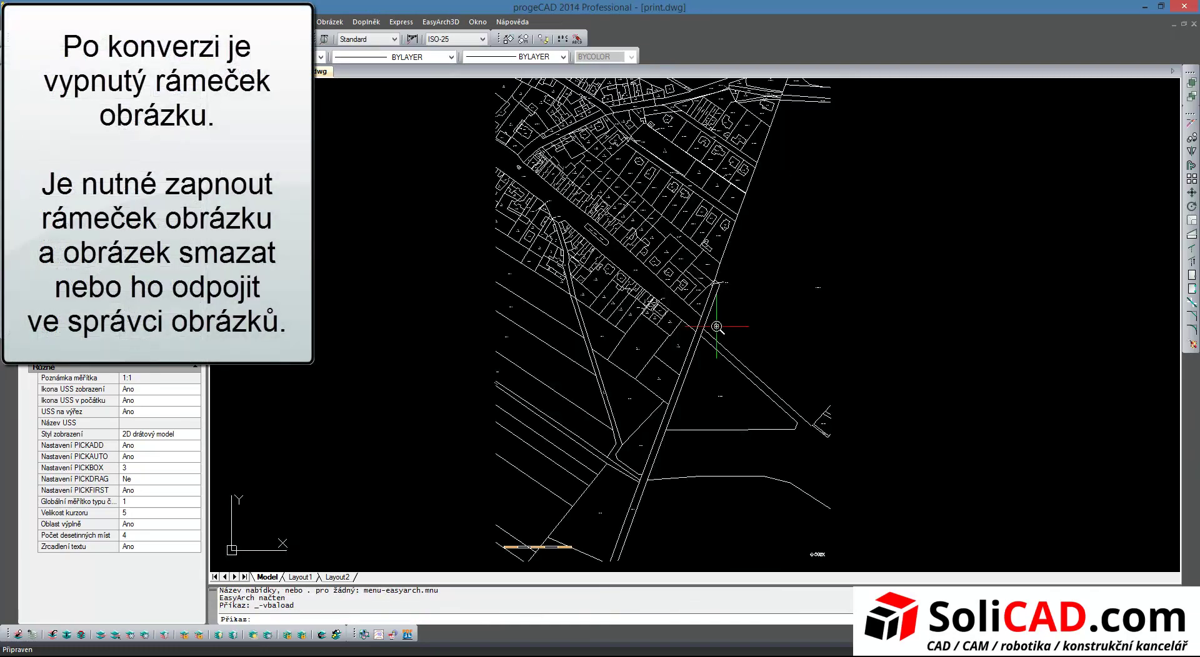
{"action": "middle_click_drag", "start_coordinate": [712, 371], "coordinate": [690, 301]}
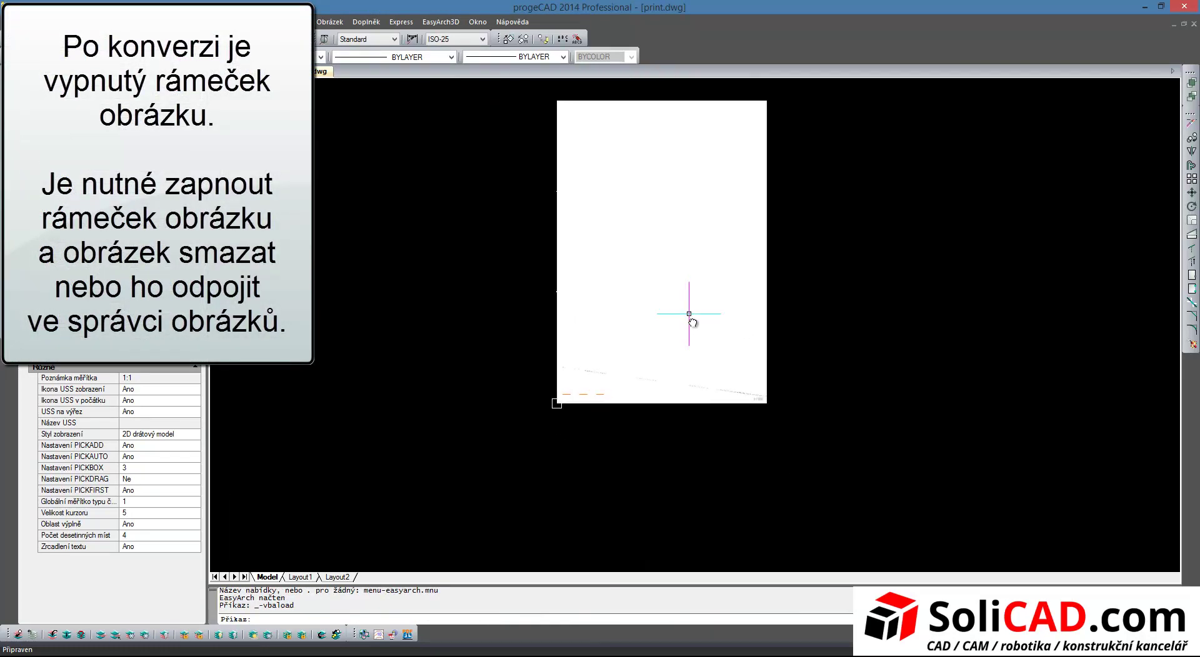
{"action": "left_click", "coordinate": [644, 396]}
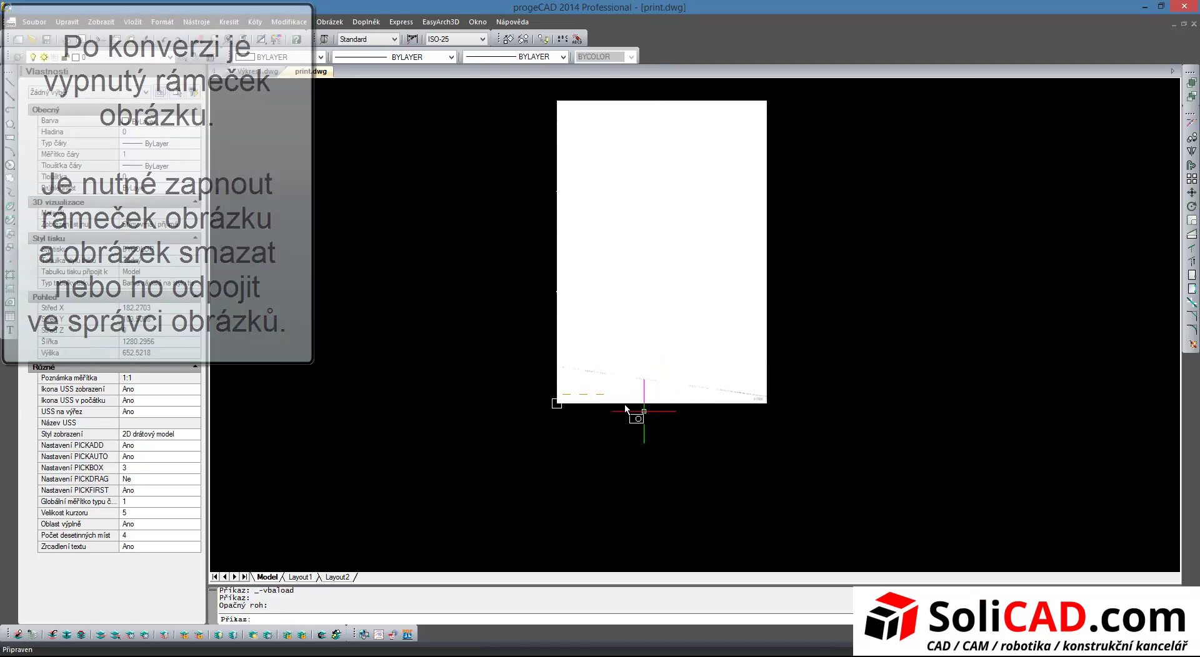
Step: Turn on raster image frames with Rámeček obrázku
{"action": "left_click", "coordinate": [329, 22]}
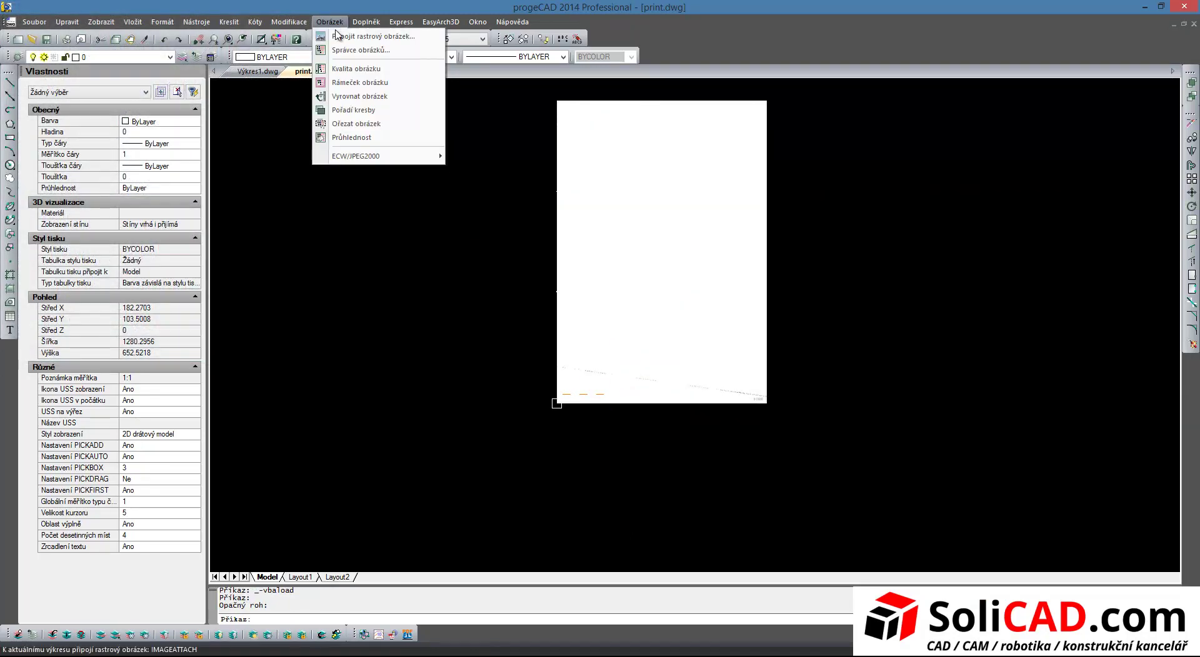
{"action": "left_click", "coordinate": [359, 82]}
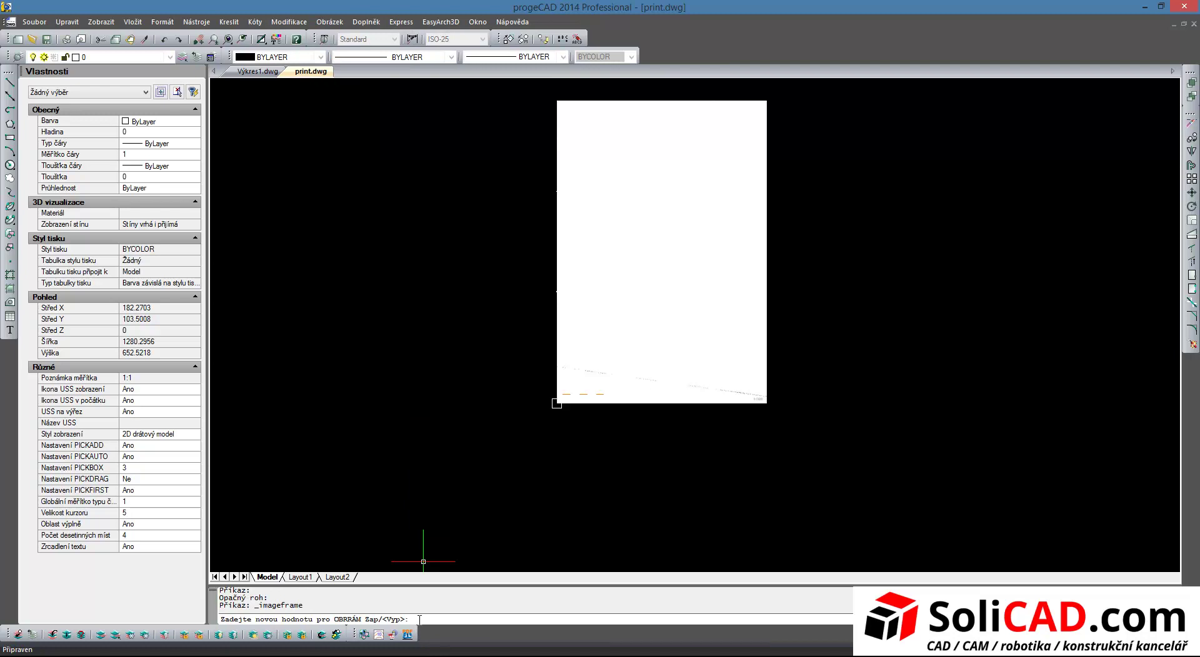
{"action": "type", "text": "z"}
{"action": "key", "text": "Return"}
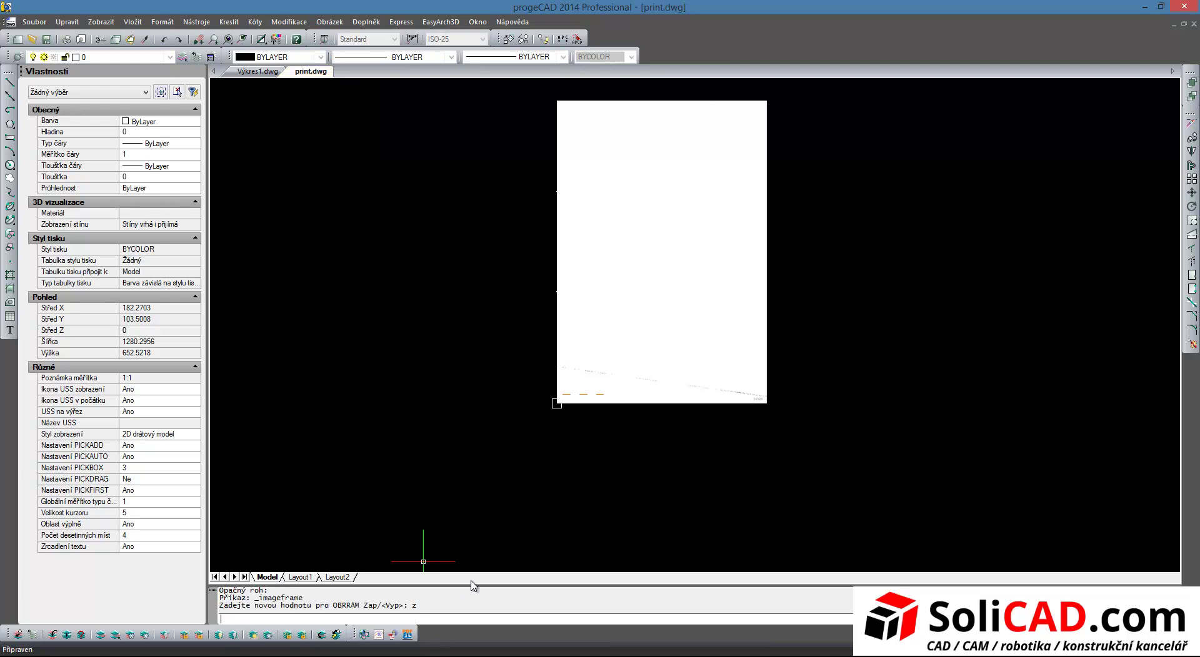
Step: Select and delete the white raster image, then undo the deletion
{"action": "left_click", "coordinate": [696, 406]}
{"action": "left_click", "coordinate": [673, 402]}
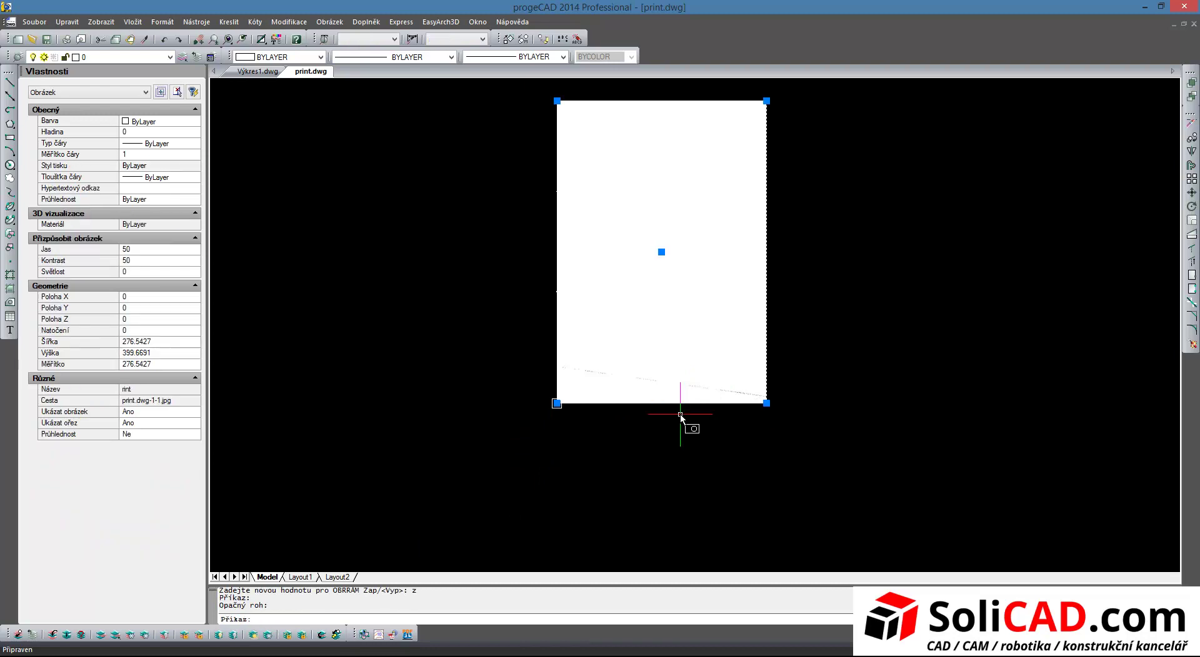
{"action": "key", "text": "Delete"}
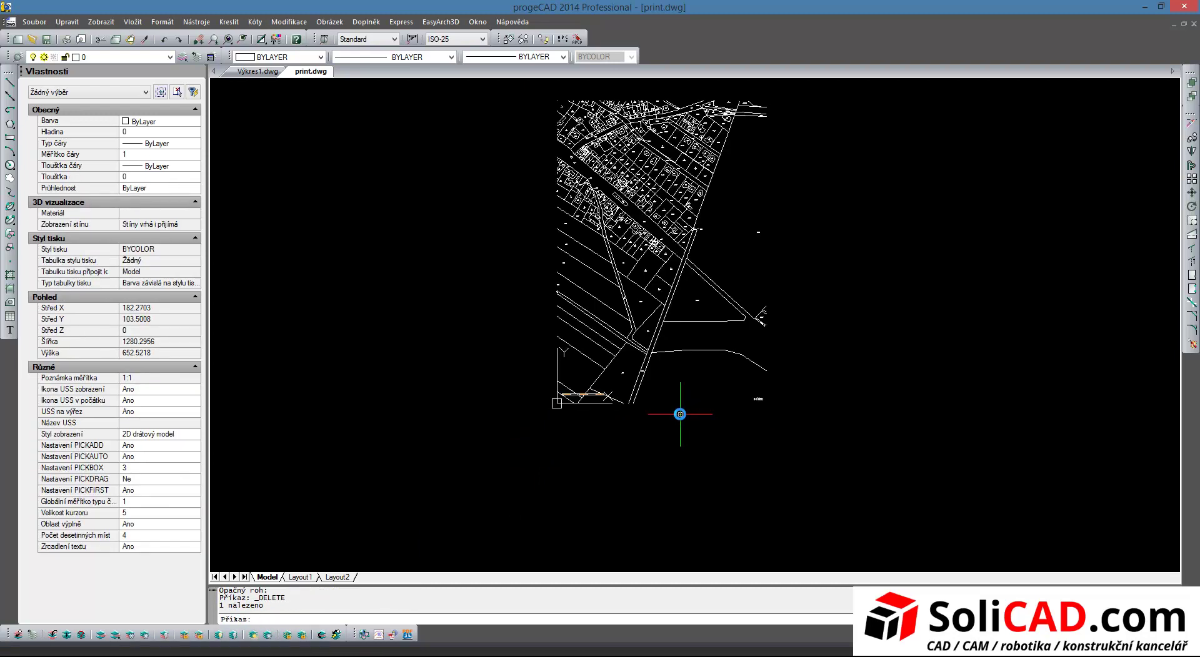
{"action": "left_click", "coordinate": [165, 40]}
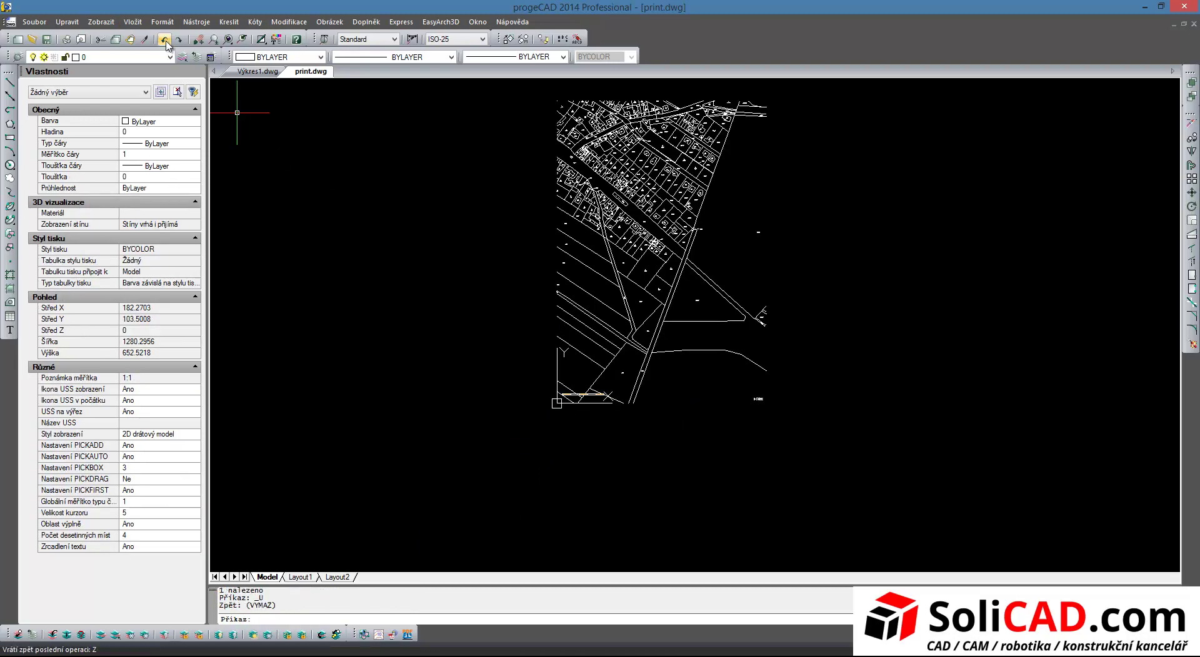
Step: Detach the print.dwg-1-1 image in the Image Manager (Správce obrázků)
{"action": "left_click", "coordinate": [329, 22]}
{"action": "left_click", "coordinate": [348, 50]}
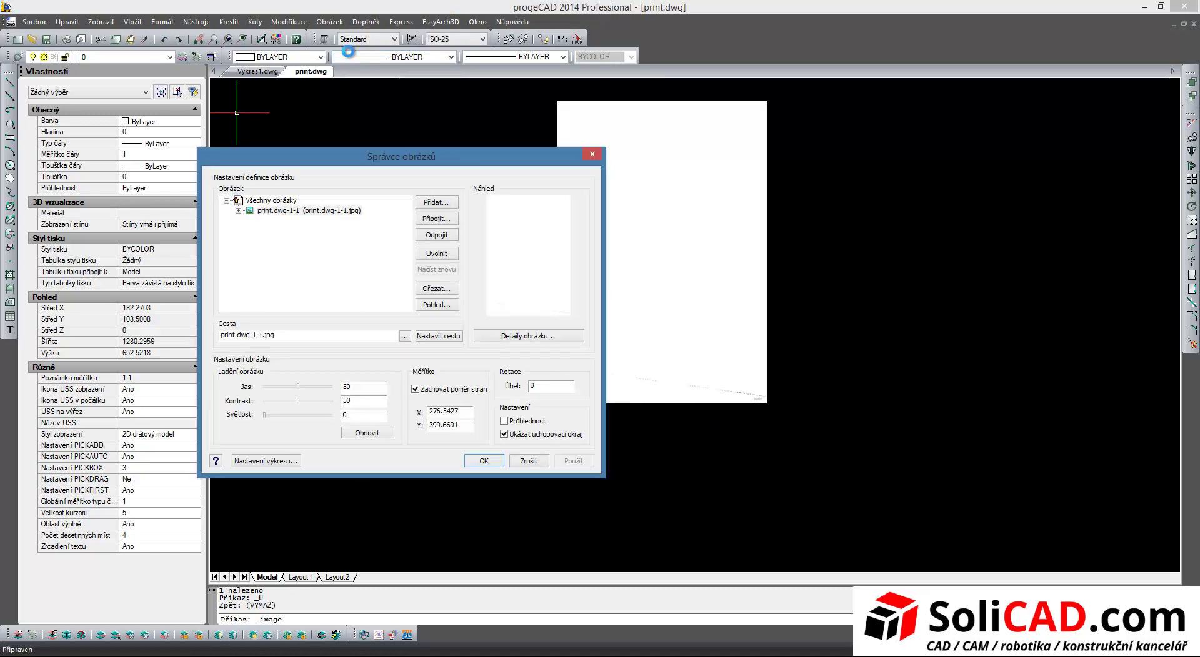
{"action": "left_click", "coordinate": [313, 211]}
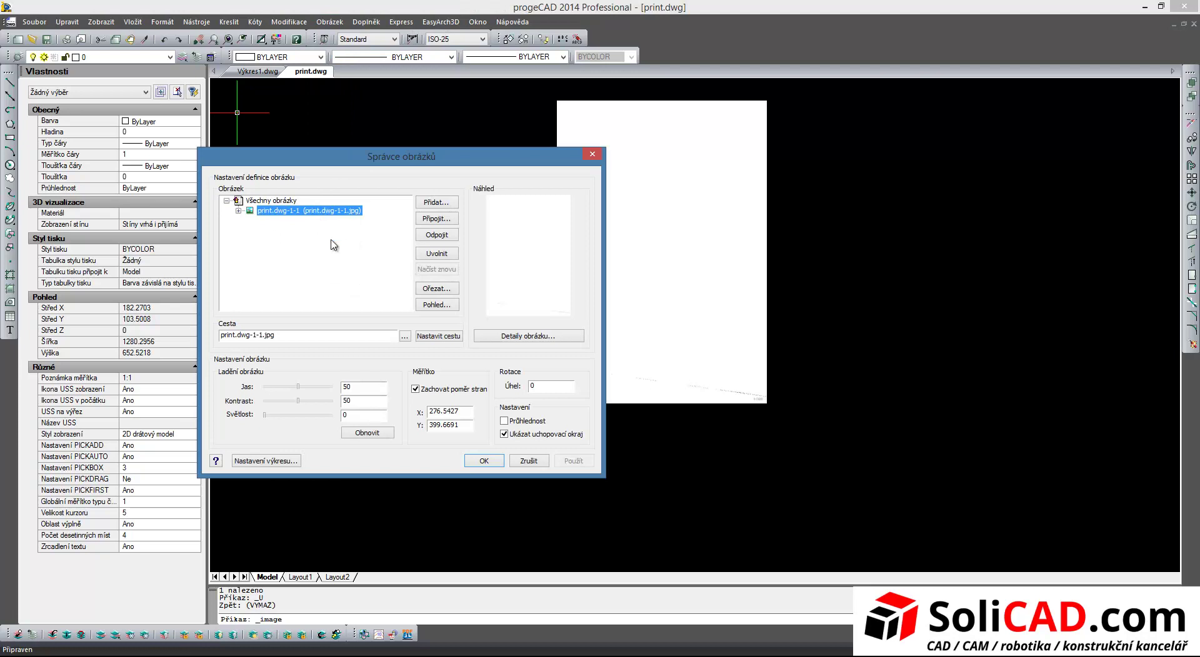
{"action": "left_click", "coordinate": [439, 236]}
{"action": "left_click", "coordinate": [645, 378]}
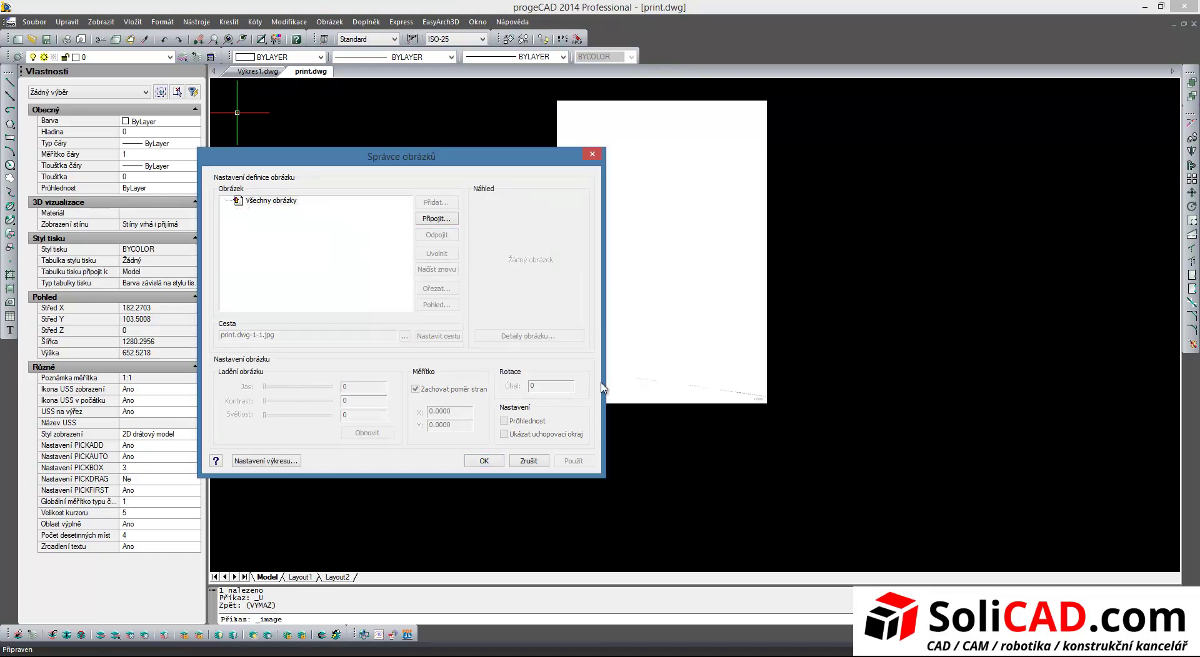
{"action": "left_click", "coordinate": [482, 464]}
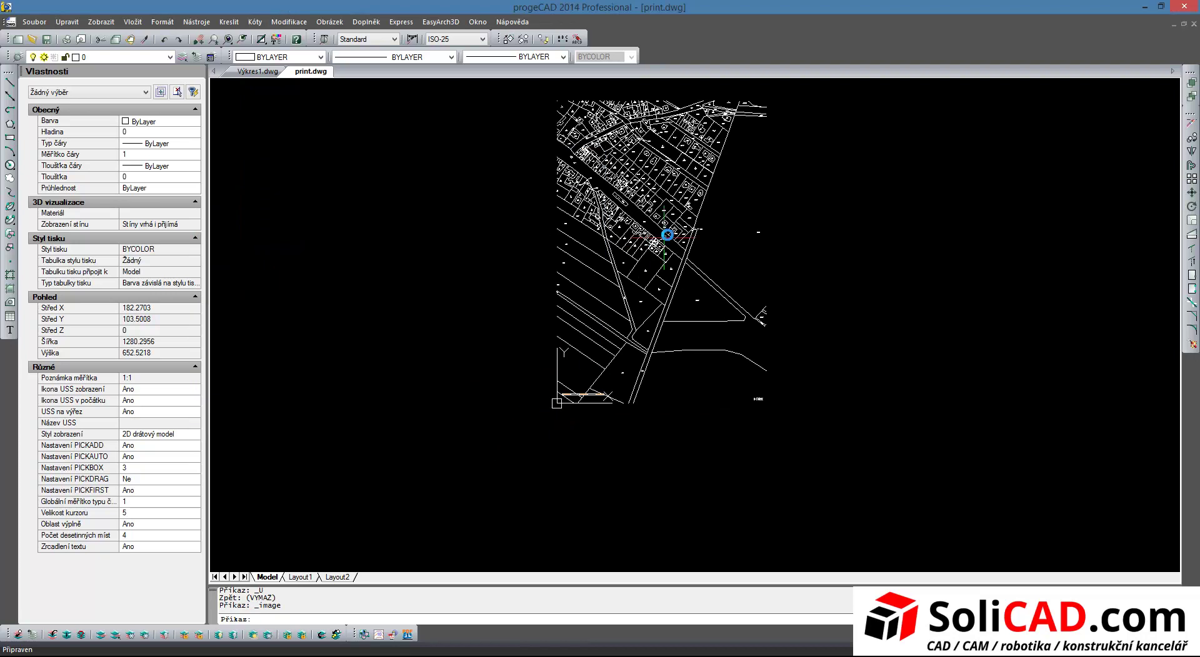
Step: Zoom in on the orange scale bar and compare it with Marushka's scale bar
{"action": "middle_click_drag", "start_coordinate": [665, 235], "coordinate": [775, 223]}
{"action": "scroll", "coordinate": [718, 294], "scroll_direction": "up", "scroll_amount": 2}
{"action": "scroll", "coordinate": [652, 350], "scroll_direction": "up", "scroll_amount": 2}
{"action": "scroll", "coordinate": [650, 362], "scroll_direction": "up", "scroll_amount": 1}
{"action": "scroll", "coordinate": [663, 350], "scroll_direction": "up", "scroll_amount": 1}
{"action": "middle_click_drag", "start_coordinate": [755, 298], "coordinate": [686, 299]}
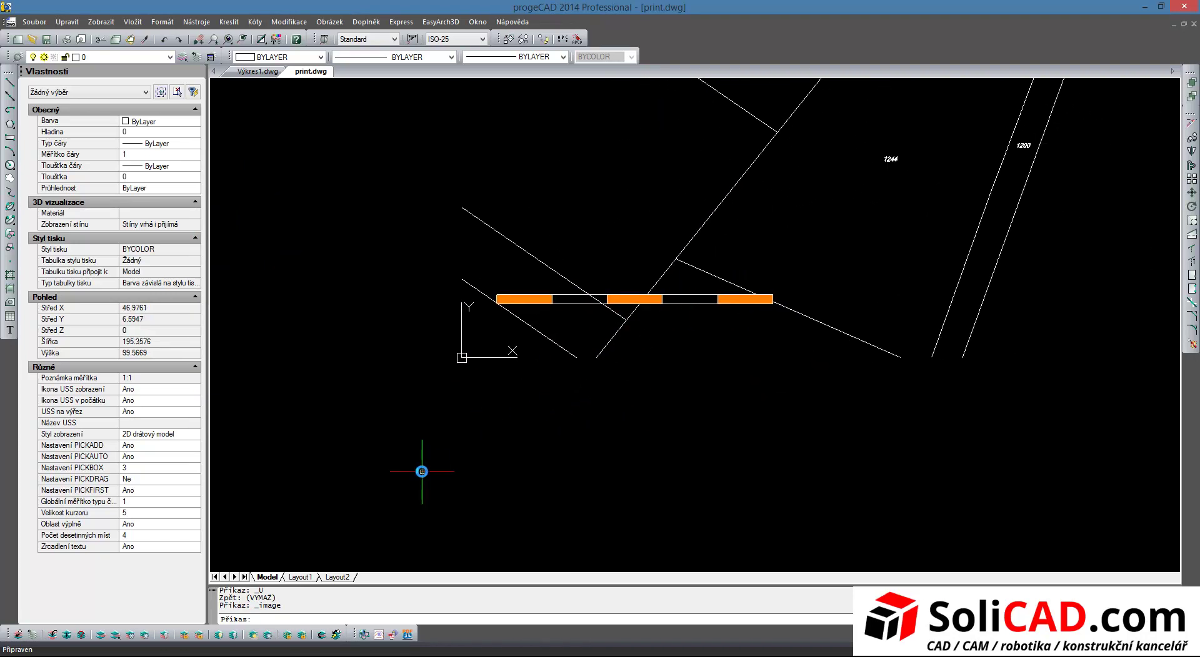
{"action": "key", "text": "alt+Tab"}
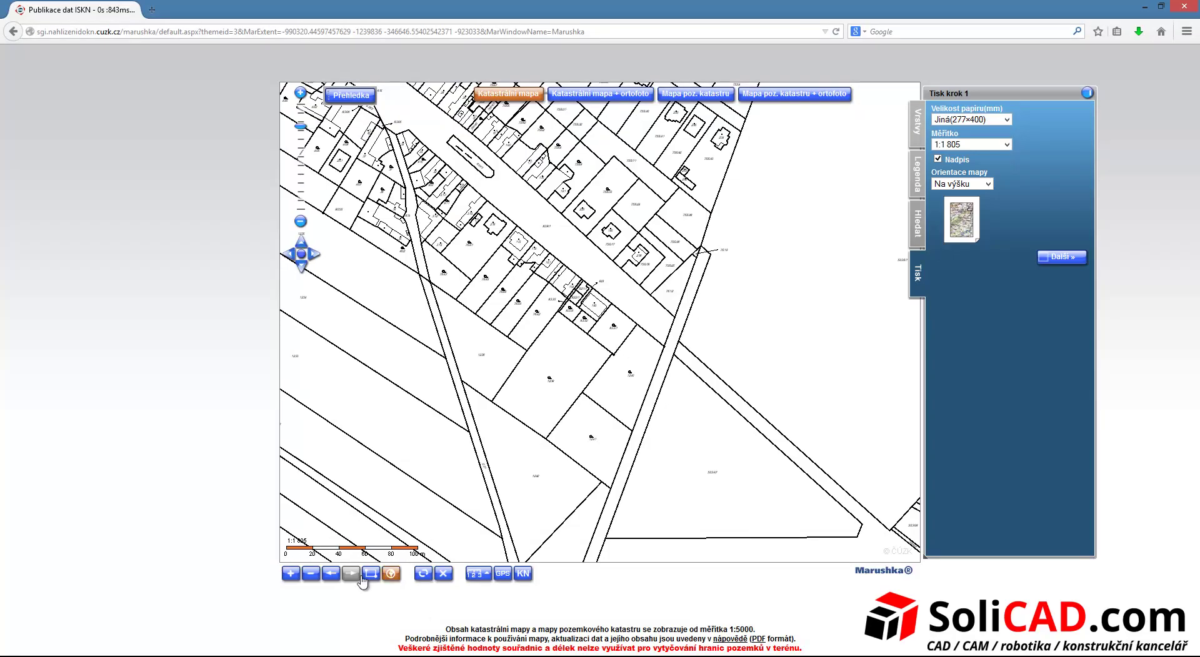
{"action": "left_click", "coordinate": [1144, 6]}
{"action": "scroll", "coordinate": [628, 318], "scroll_direction": "up", "scroll_amount": 2}
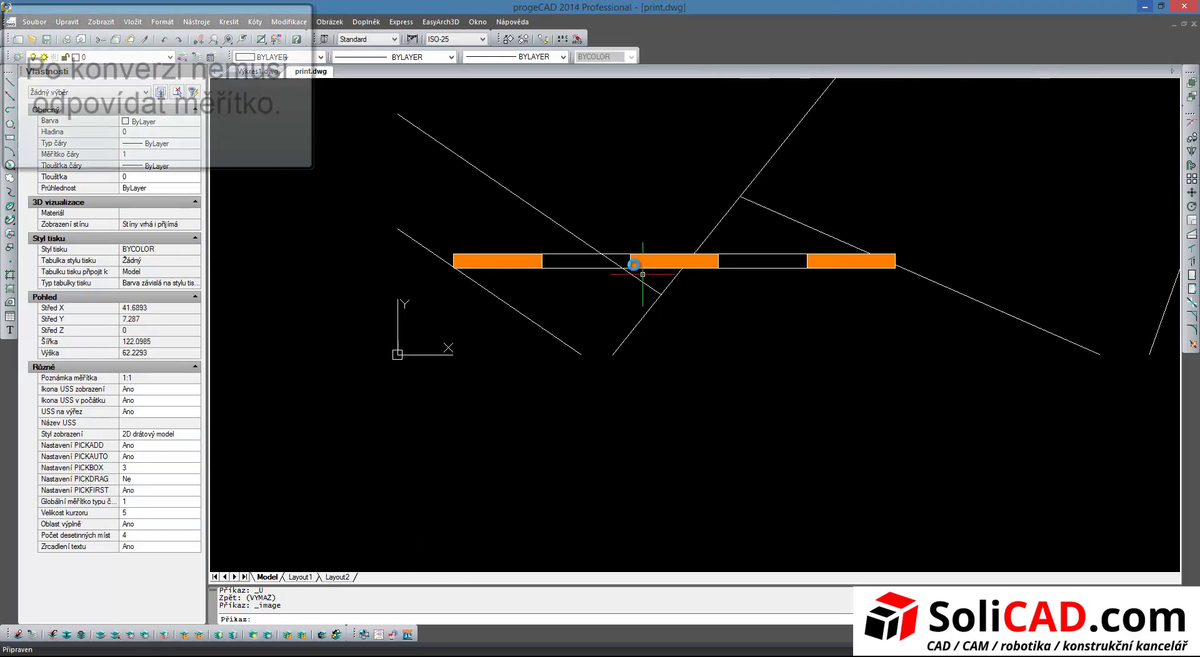
Step: Add a linear dimension between the scale bar's two ends, reading 55,59
{"action": "left_click", "coordinate": [255, 22]}
{"action": "left_click", "coordinate": [343, 70]}
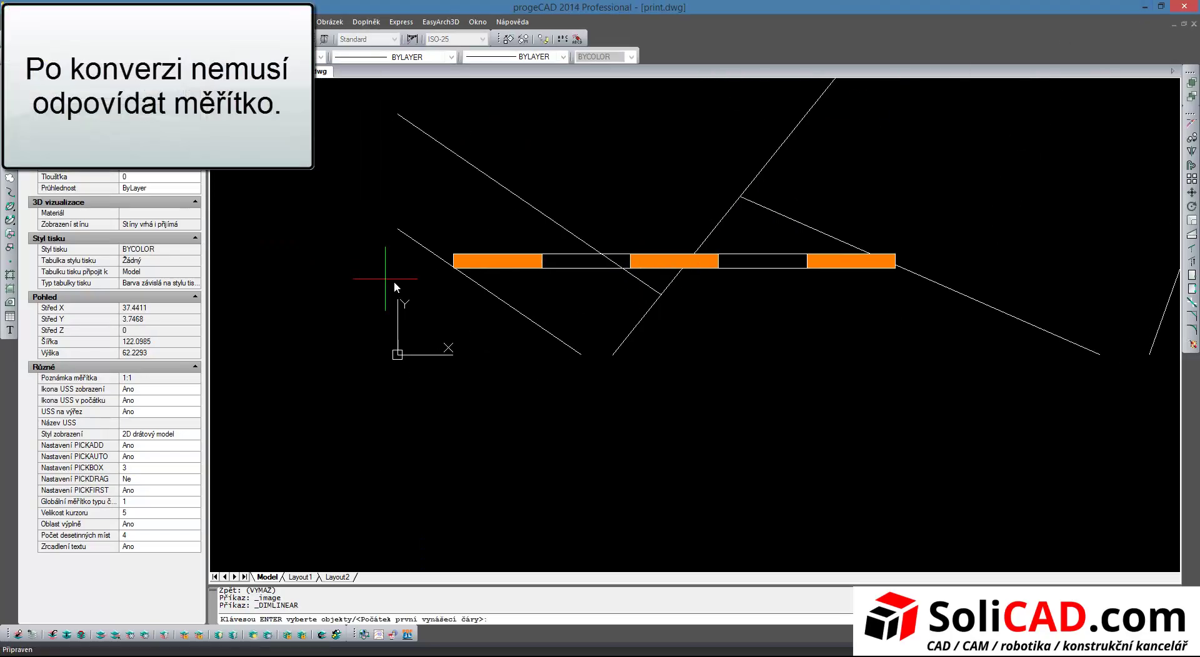
{"action": "left_click", "coordinate": [453, 255]}
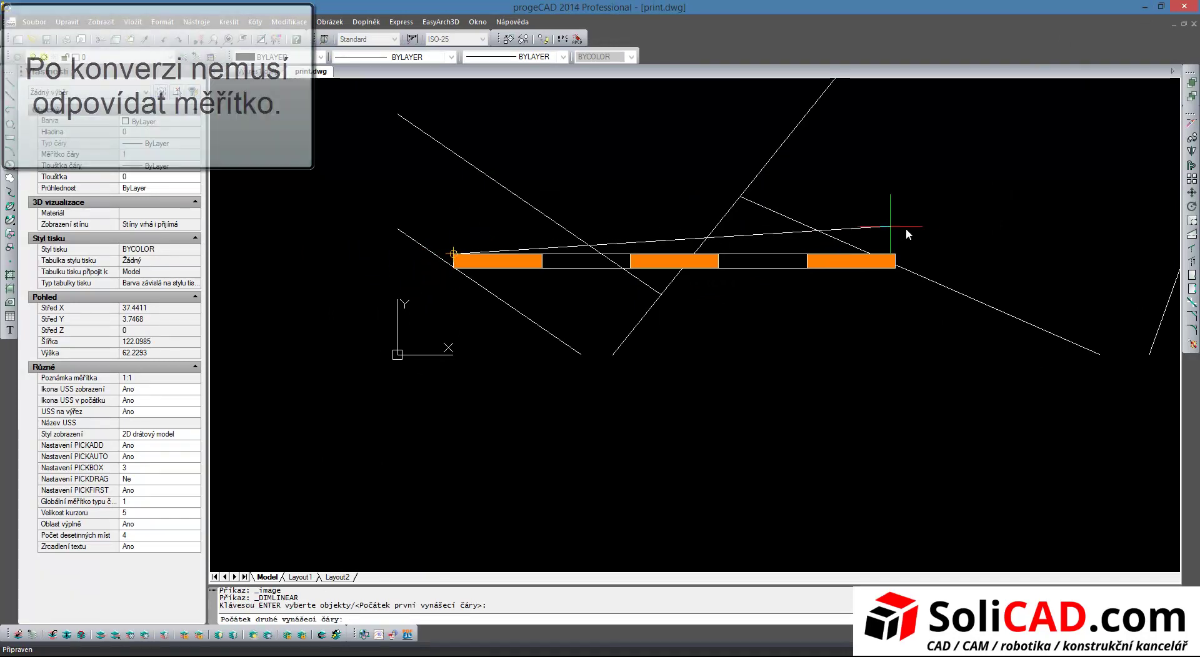
{"action": "left_click", "coordinate": [895, 254]}
{"action": "left_click", "coordinate": [691, 197]}
{"action": "scroll", "coordinate": [691, 200], "scroll_direction": "down", "scroll_amount": 5}
{"action": "middle_click_drag", "start_coordinate": [681, 235], "coordinate": [652, 258]}
{"action": "scroll", "coordinate": [687, 294], "scroll_direction": "down", "scroll_amount": 4}
{"action": "scroll", "coordinate": [700, 313], "scroll_direction": "down", "scroll_amount": 2}
Step: Select the whole map and scale it from base point 0,0 in Reference mode
{"action": "left_click_drag", "start_coordinate": [750, 367], "coordinate": [535, 143]}
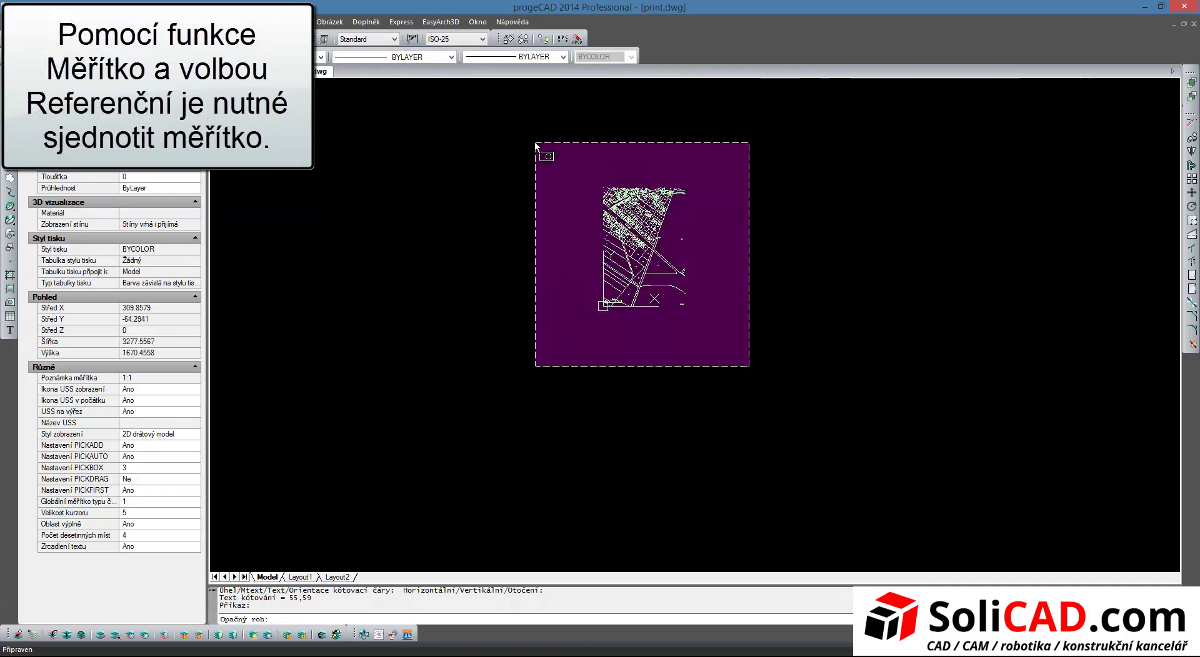
{"action": "left_click", "coordinate": [1191, 221]}
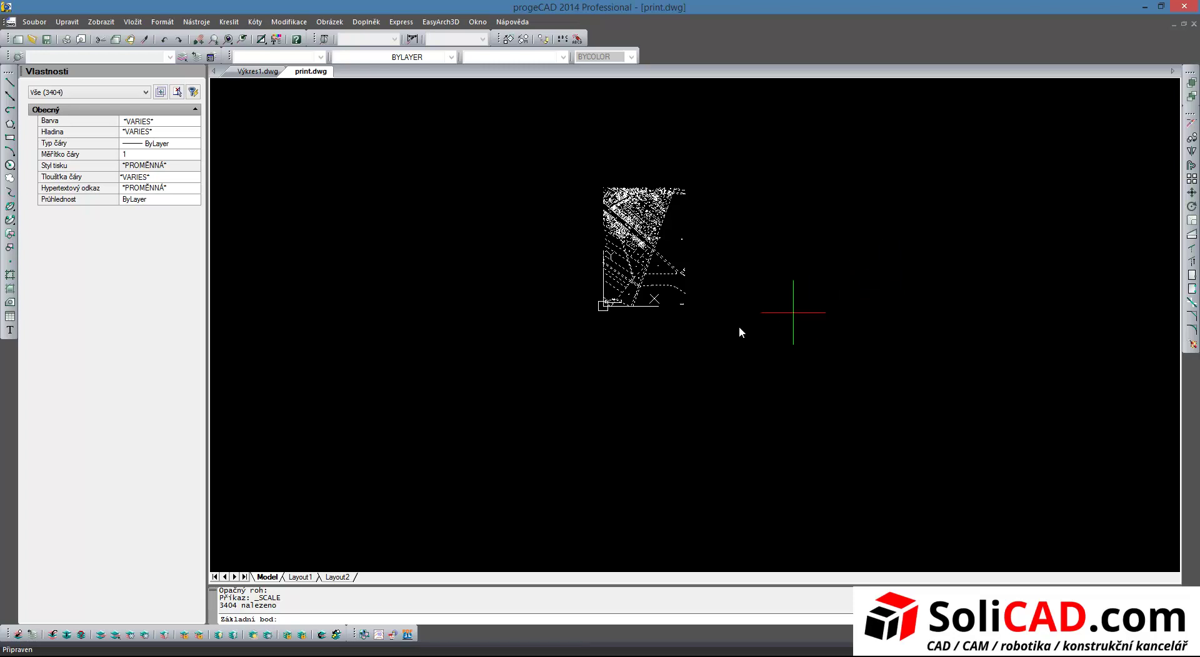
{"action": "scroll", "coordinate": [650, 310], "scroll_direction": "up", "scroll_amount": 3}
{"action": "scroll", "coordinate": [651, 309], "scroll_direction": "up", "scroll_amount": 3}
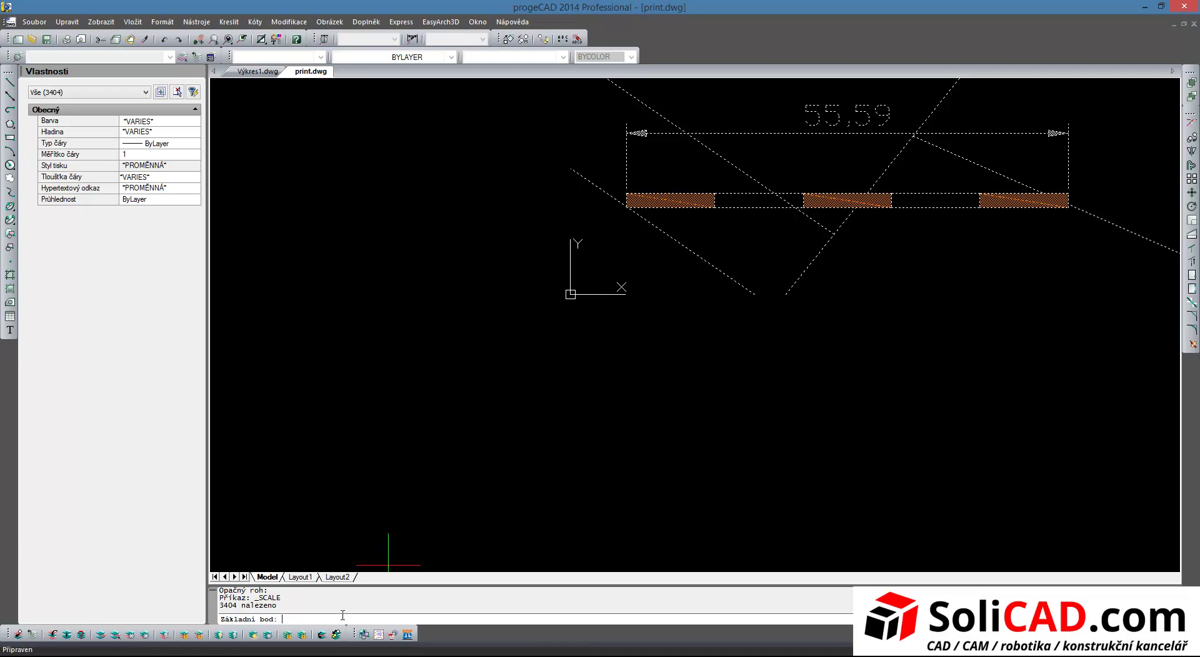
{"action": "key", "text": "Return"}
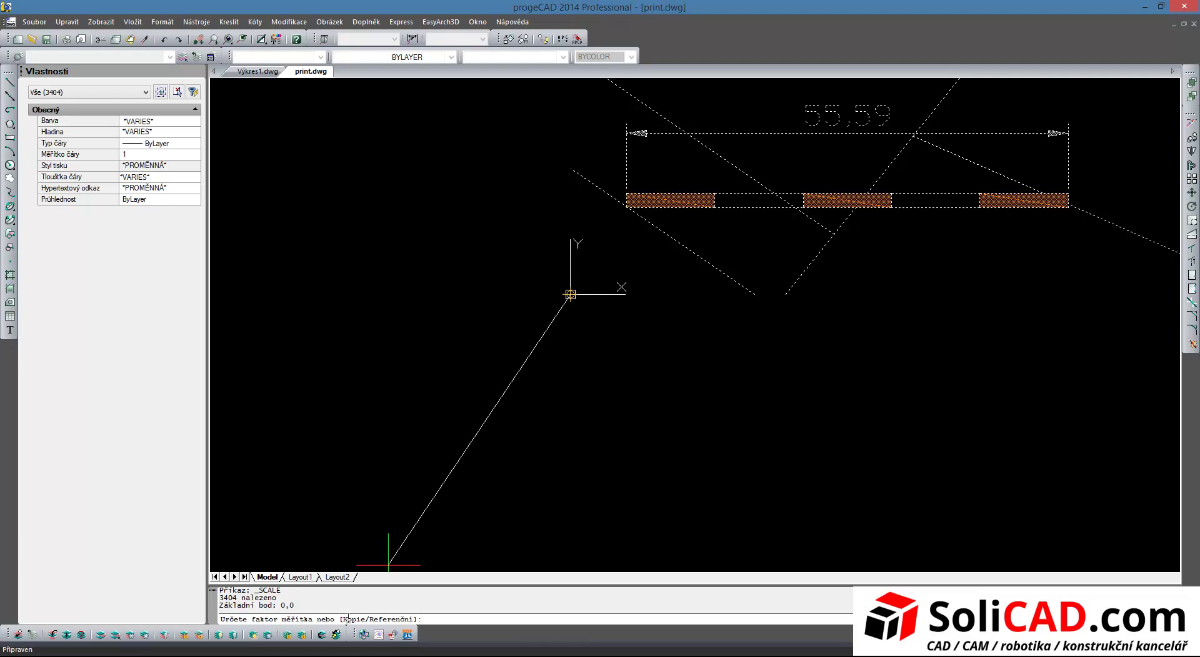
{"action": "left_click_drag", "start_coordinate": [364, 619], "coordinate": [422, 619]}
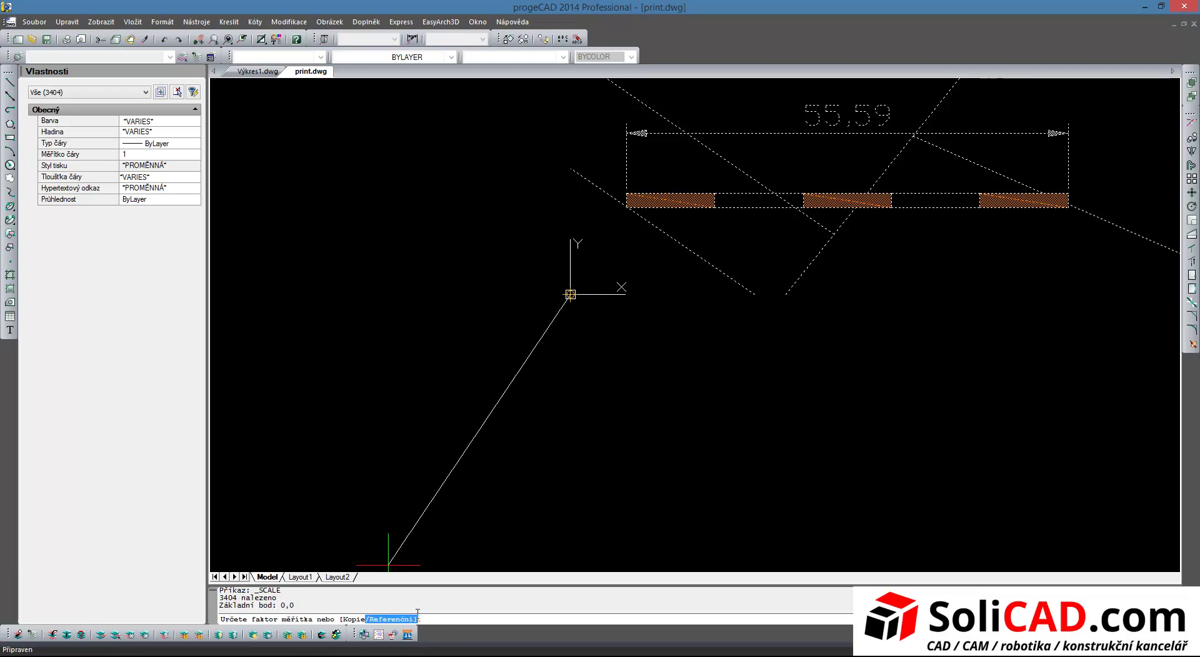
{"action": "left_click", "coordinate": [435, 618]}
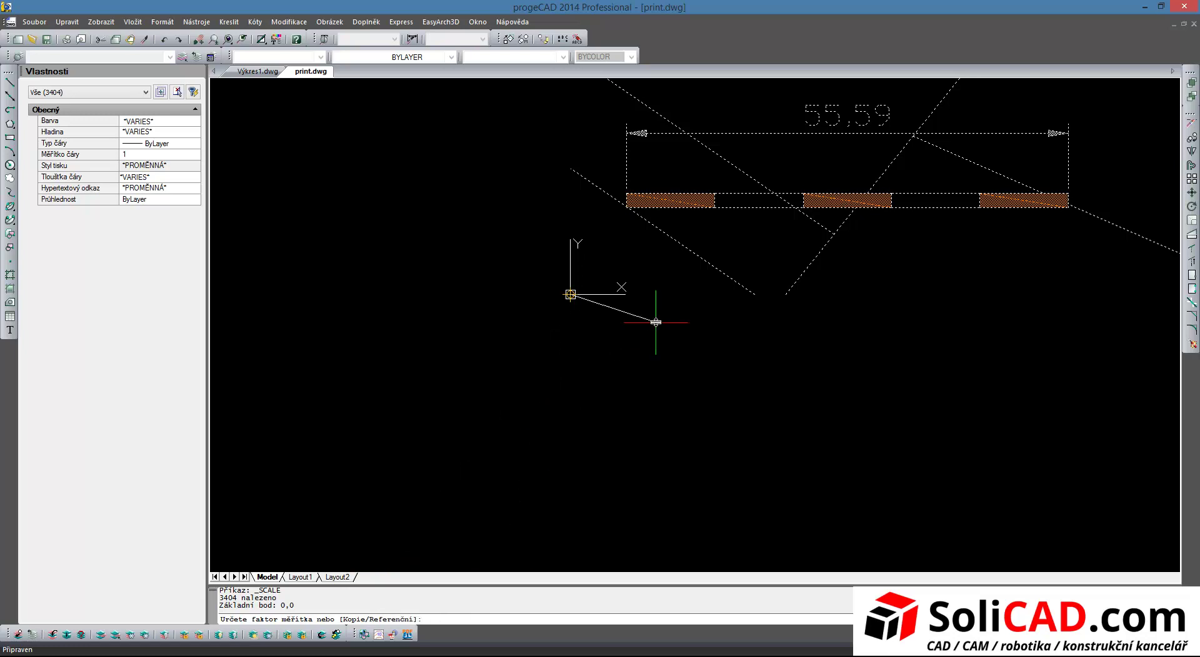
{"action": "type", "text": "r"}
{"action": "key", "text": "Return"}
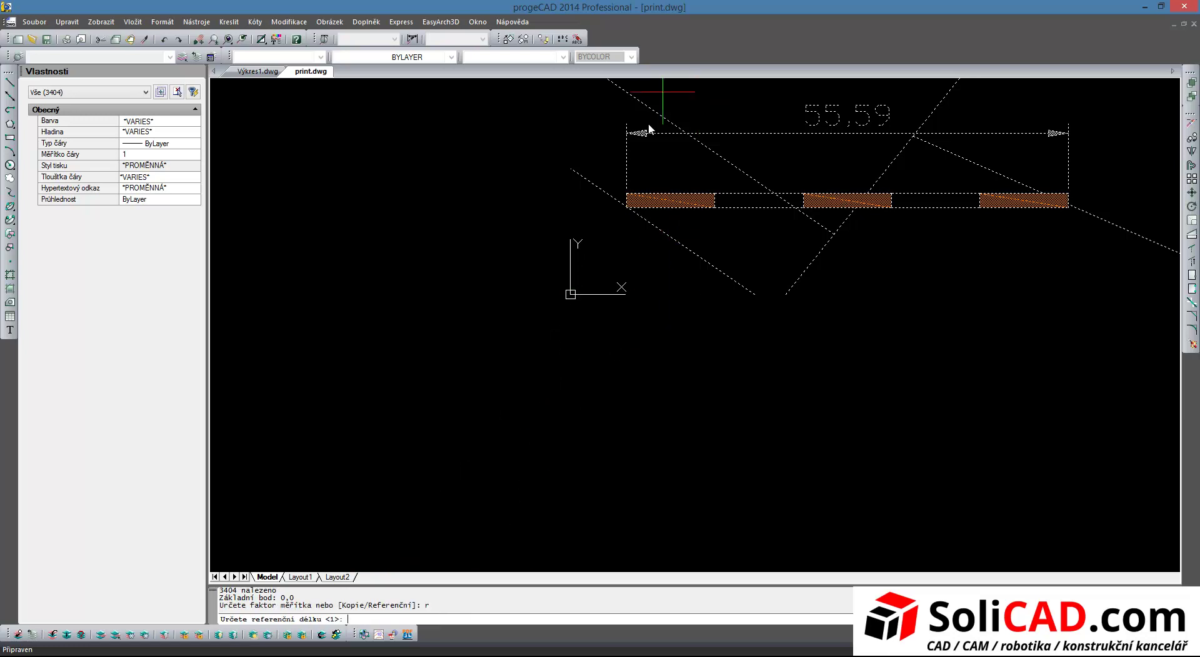
Step: Pick the scale bar's left and right ends as the reference length
{"action": "scroll", "coordinate": [640, 199], "scroll_direction": "up", "scroll_amount": 5}
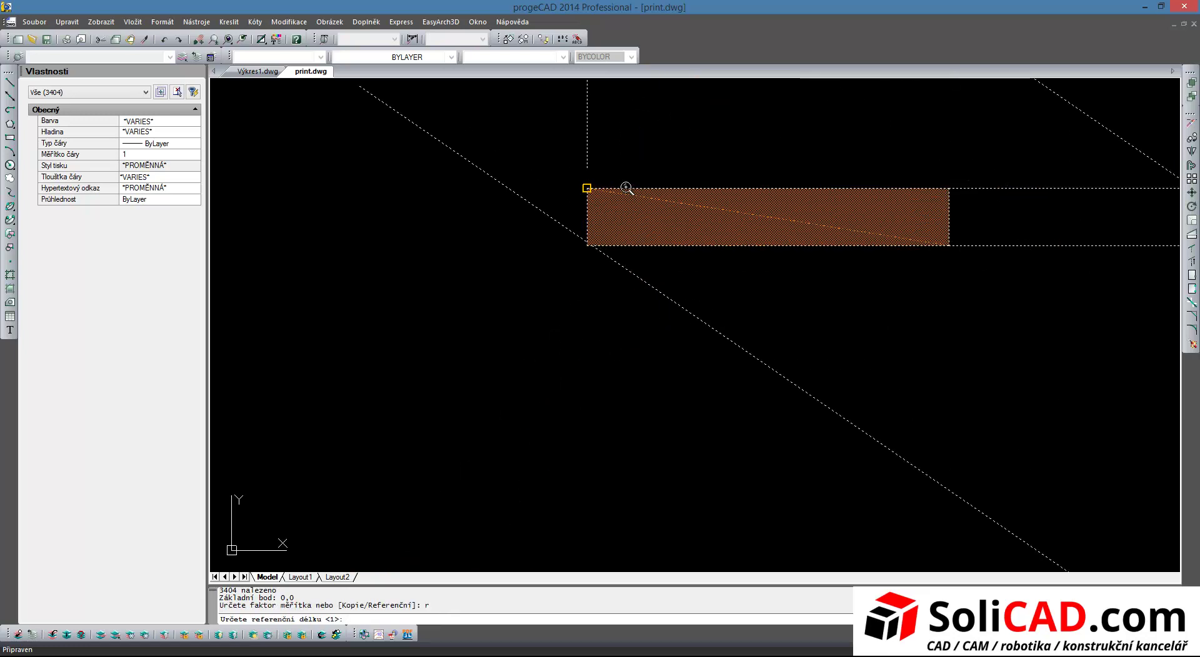
{"action": "left_click", "coordinate": [587, 188]}
{"action": "scroll", "coordinate": [703, 173], "scroll_direction": "down", "scroll_amount": 5}
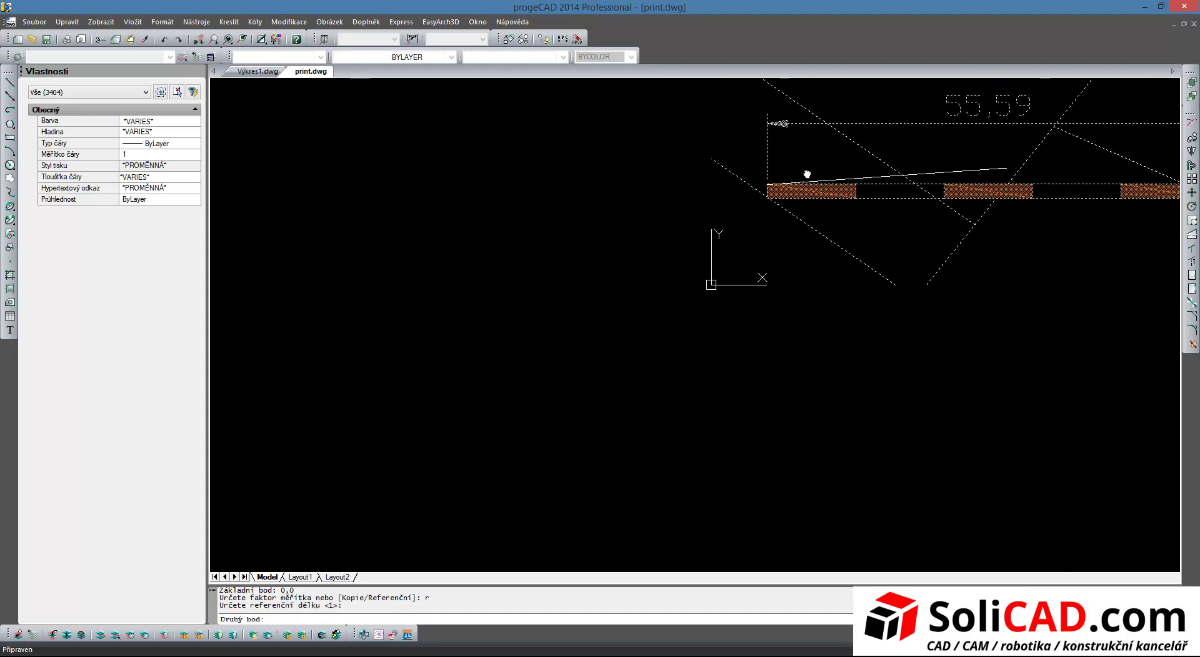
{"action": "middle_click_drag", "start_coordinate": [805, 174], "coordinate": [934, 186]}
{"action": "scroll", "coordinate": [1006, 191], "scroll_direction": "up", "scroll_amount": 5}
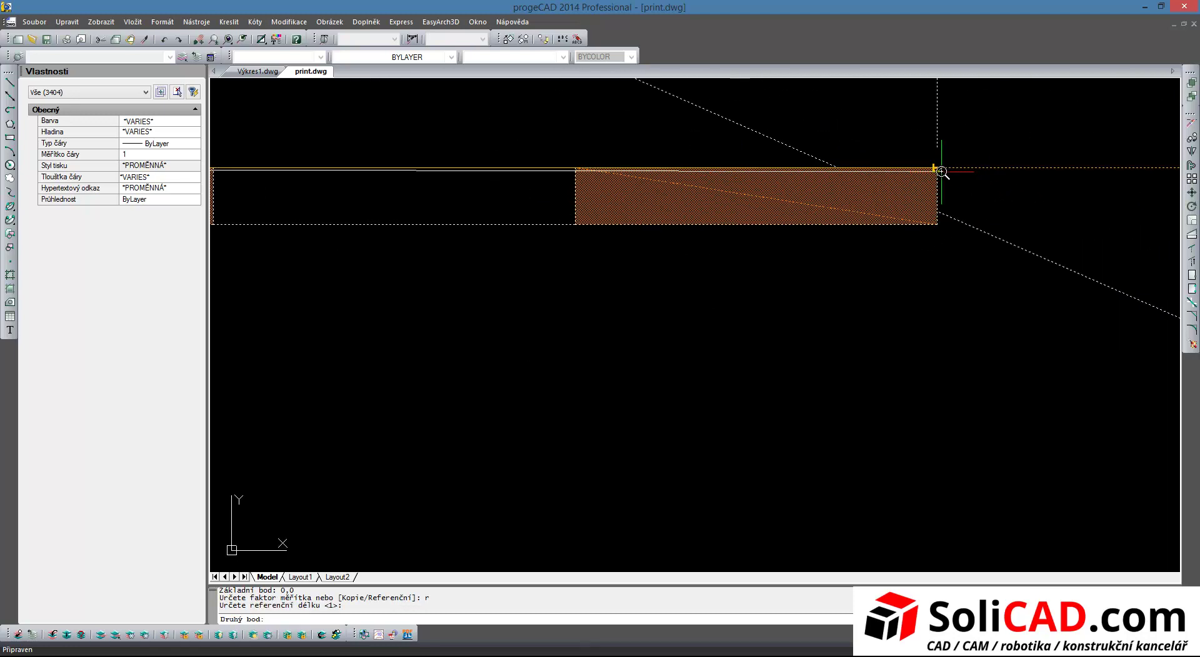
{"action": "left_click", "coordinate": [937, 170]}
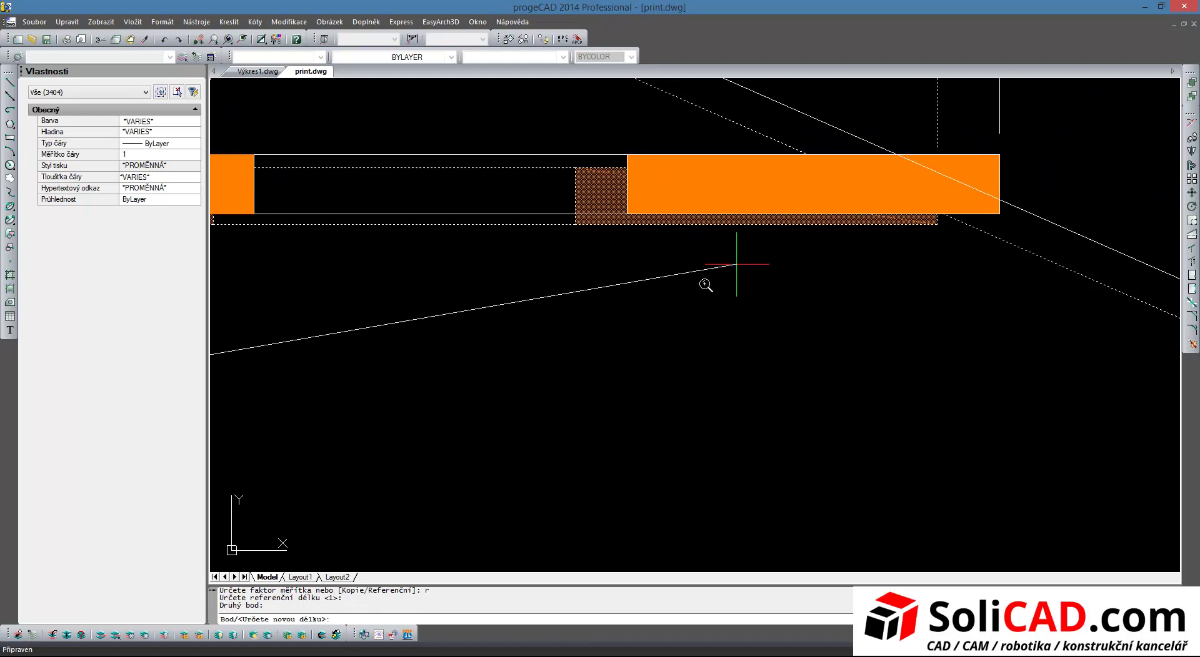
{"action": "scroll", "coordinate": [560, 460], "scroll_direction": "down", "scroll_amount": 1}
Step: Check Marushka's scale, then enter 100000 as the new reference length
{"action": "key", "text": "alt+Tab"}
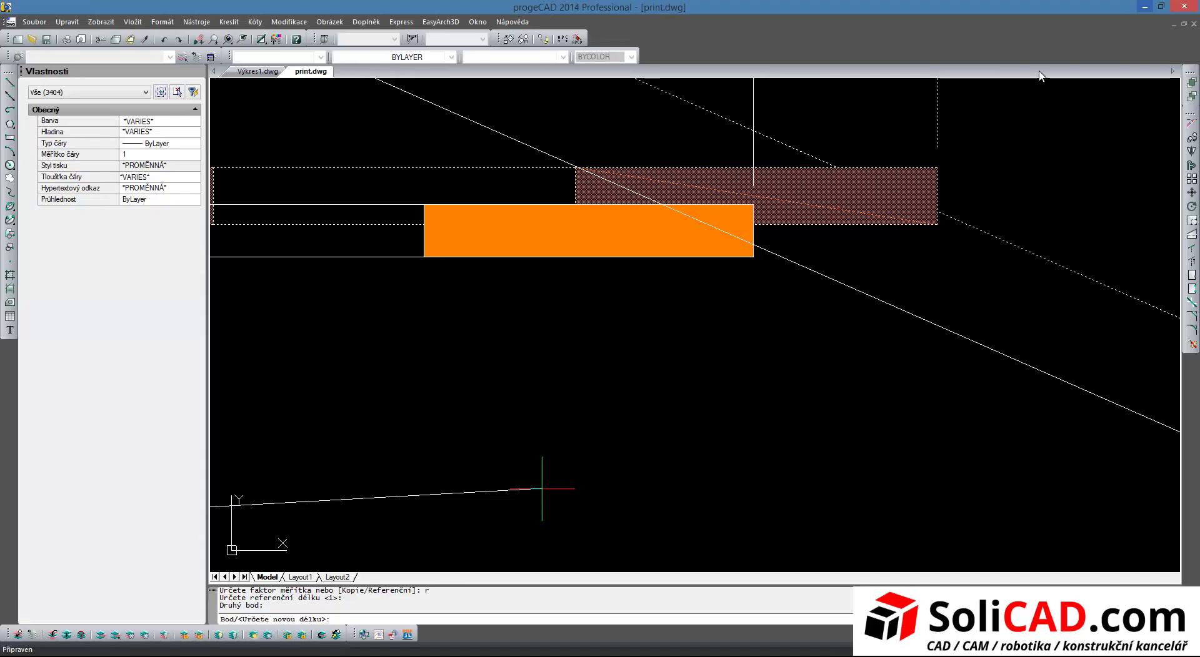
{"action": "left_click", "coordinate": [1144, 6]}
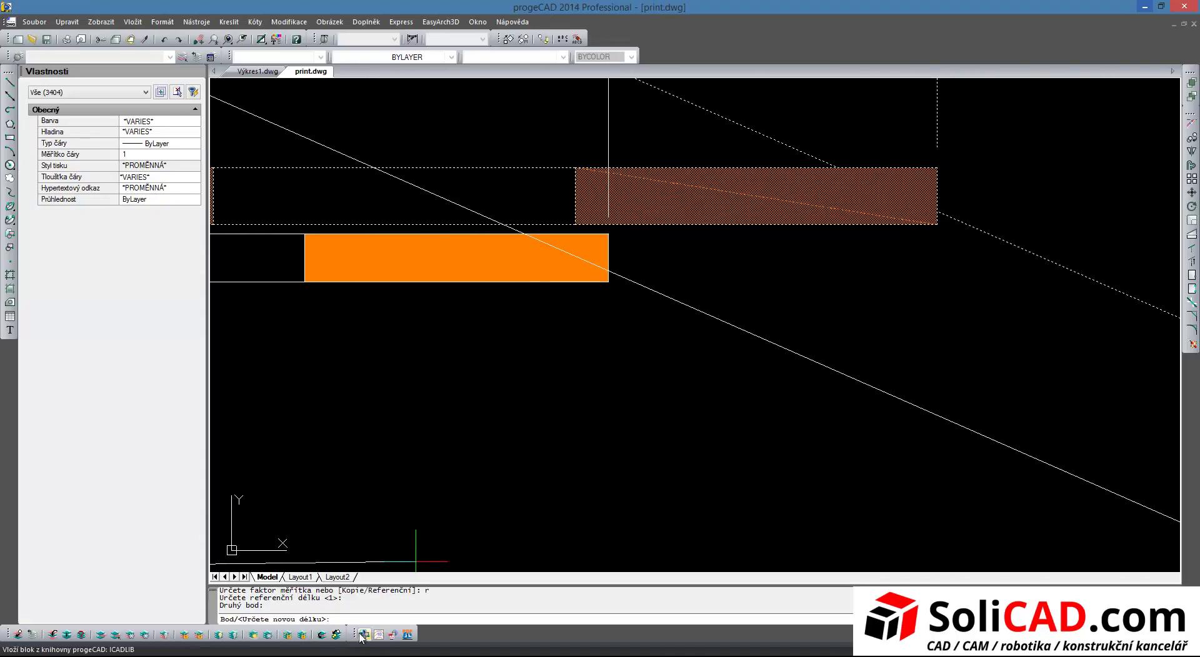
{"action": "type", "text": "100000"}
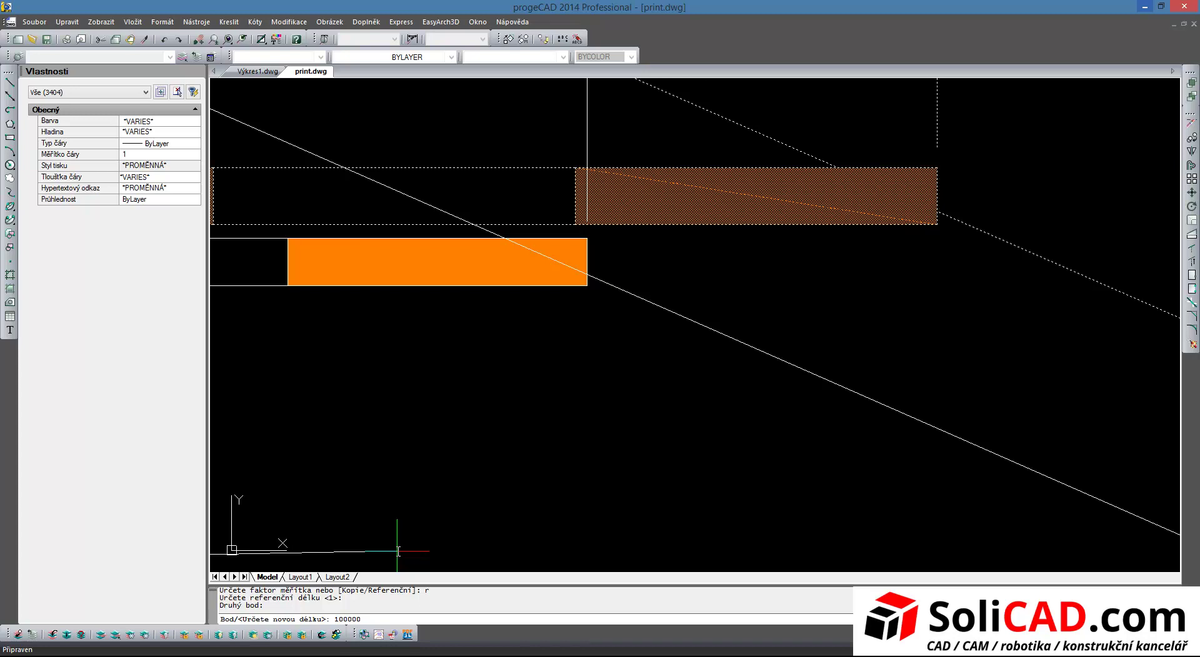
{"action": "key", "text": "Return"}
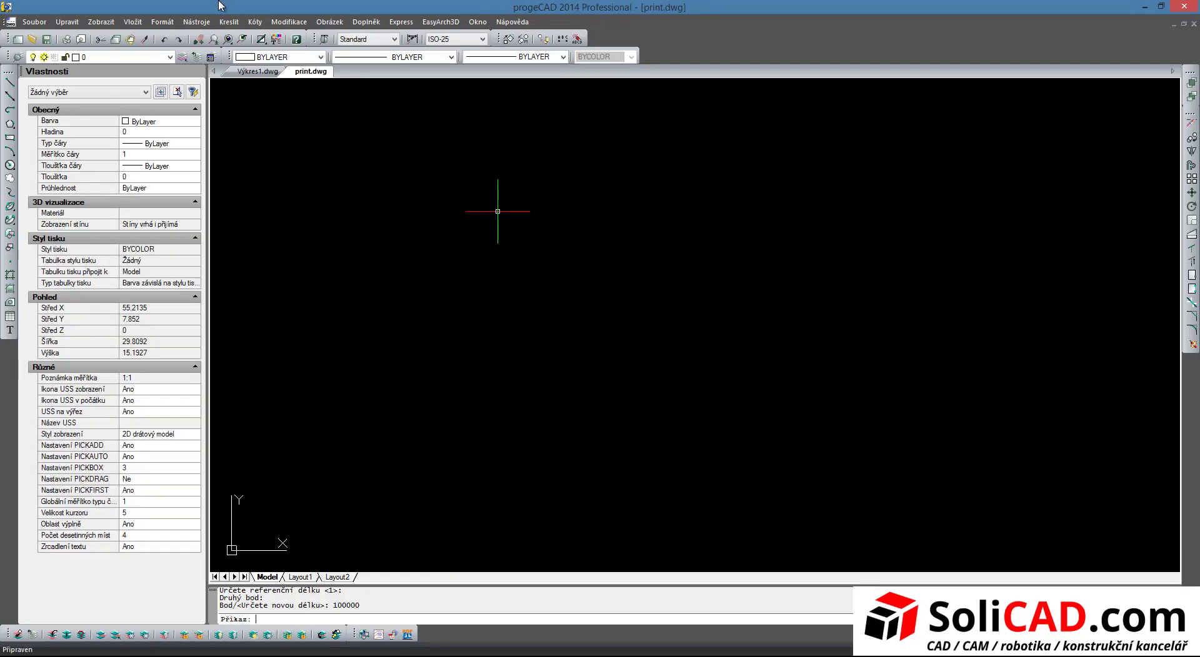
Step: Select the scale bar's dimension and snap its grip to the bar's left end to verify it reads 100000
{"action": "left_click_drag", "start_coordinate": [228, 39], "coordinate": [228, 151]}
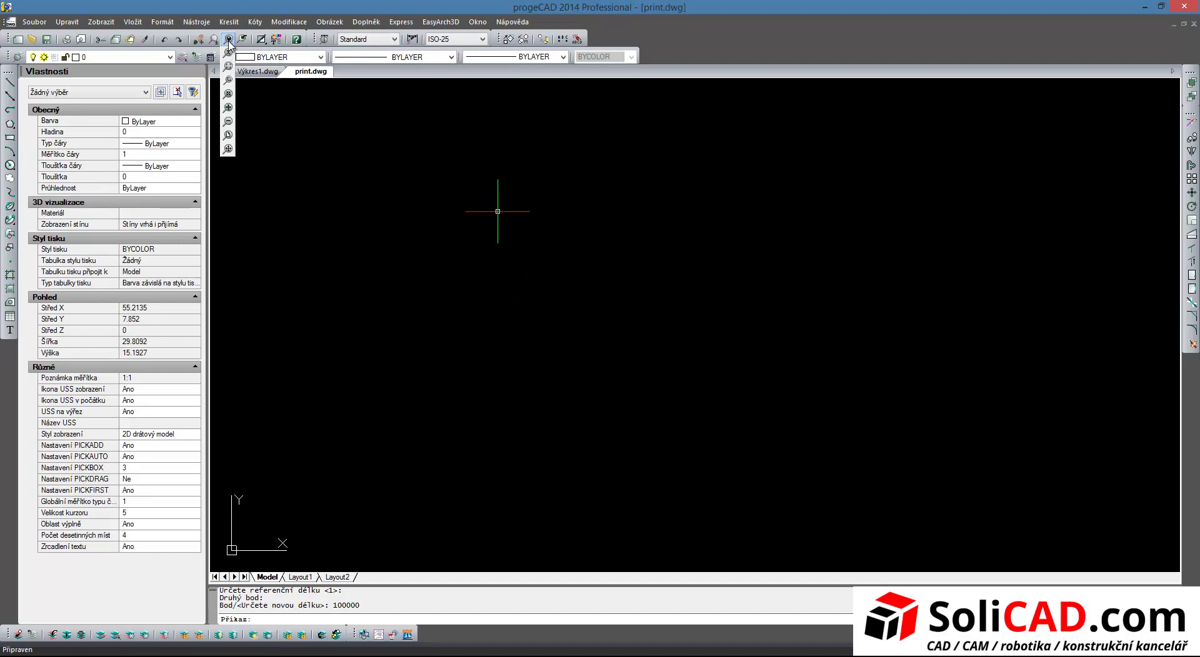
{"action": "left_click", "coordinate": [228, 151]}
{"action": "middle_click_drag", "start_coordinate": [673, 339], "coordinate": [692, 406]}
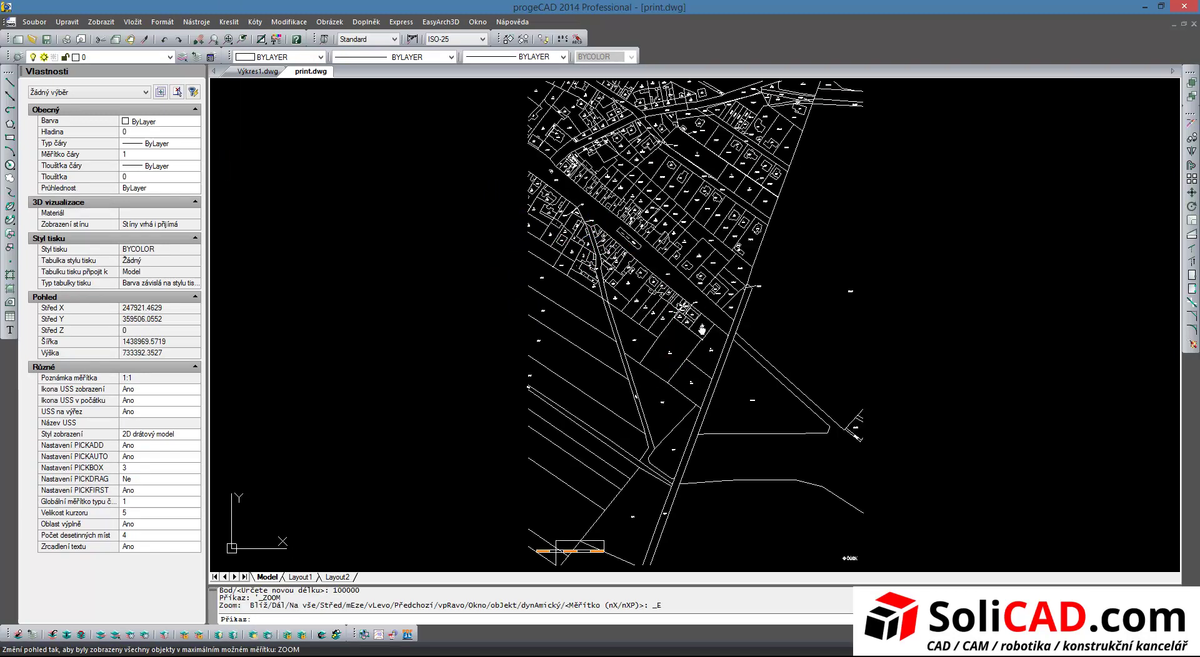
{"action": "scroll", "coordinate": [661, 435], "scroll_direction": "up", "scroll_amount": 5}
{"action": "scroll", "coordinate": [627, 432], "scroll_direction": "up", "scroll_amount": 2}
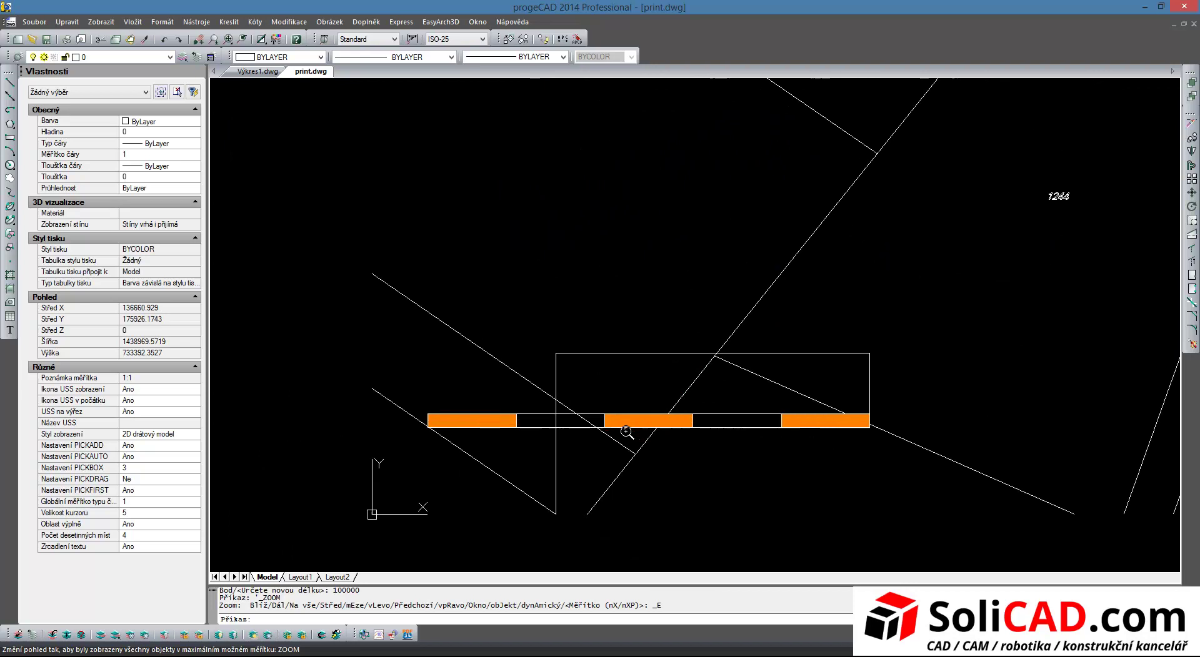
{"action": "left_click", "coordinate": [562, 395]}
{"action": "left_click", "coordinate": [543, 334]}
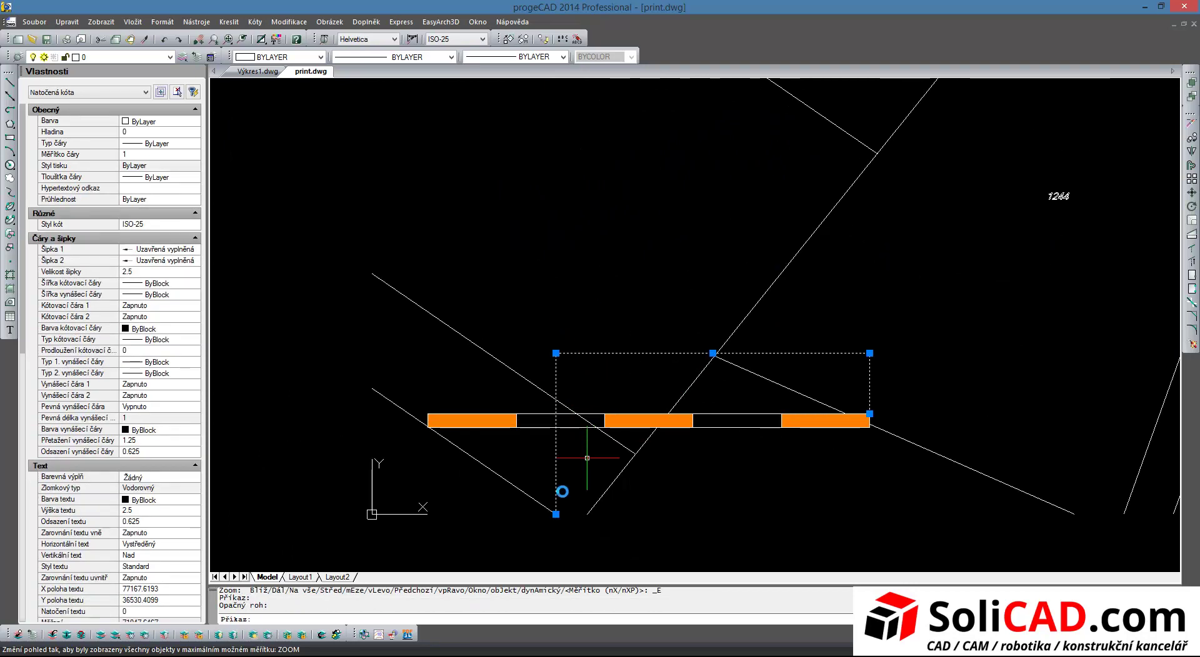
{"action": "left_click", "coordinate": [556, 514]}
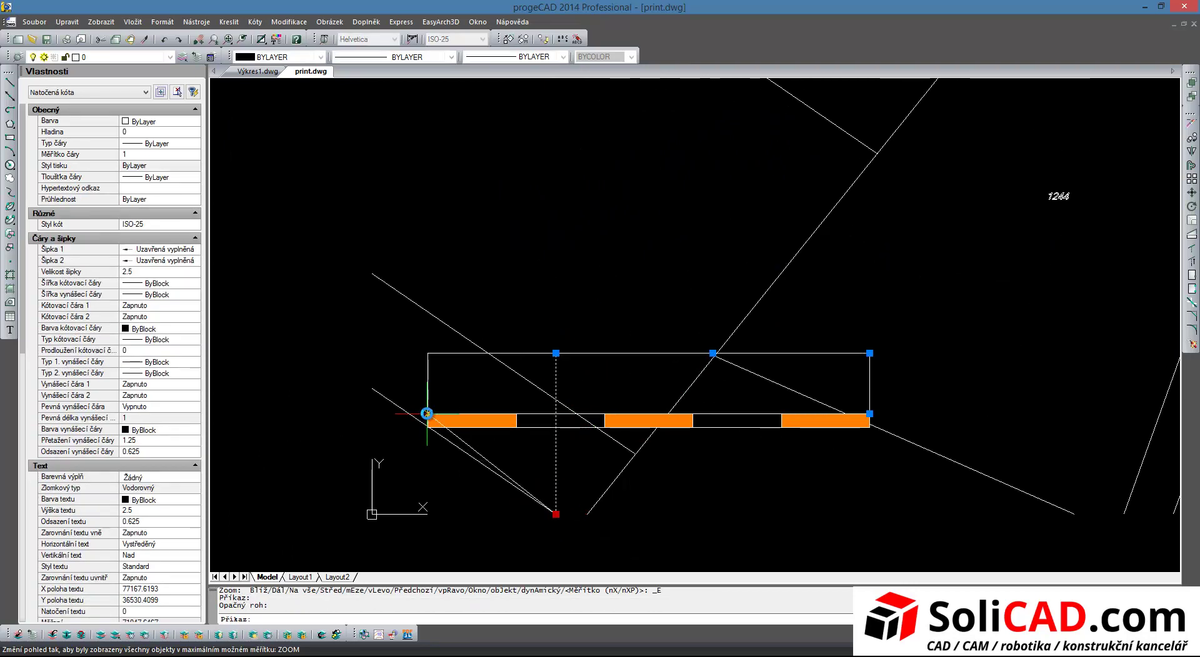
{"action": "left_click", "coordinate": [427, 414]}
Step: Delete the verified scale bar dimension from the map
{"action": "scroll", "coordinate": [645, 362], "scroll_direction": "up", "scroll_amount": 3}
{"action": "scroll", "coordinate": [646, 374], "scroll_direction": "up", "scroll_amount": 2}
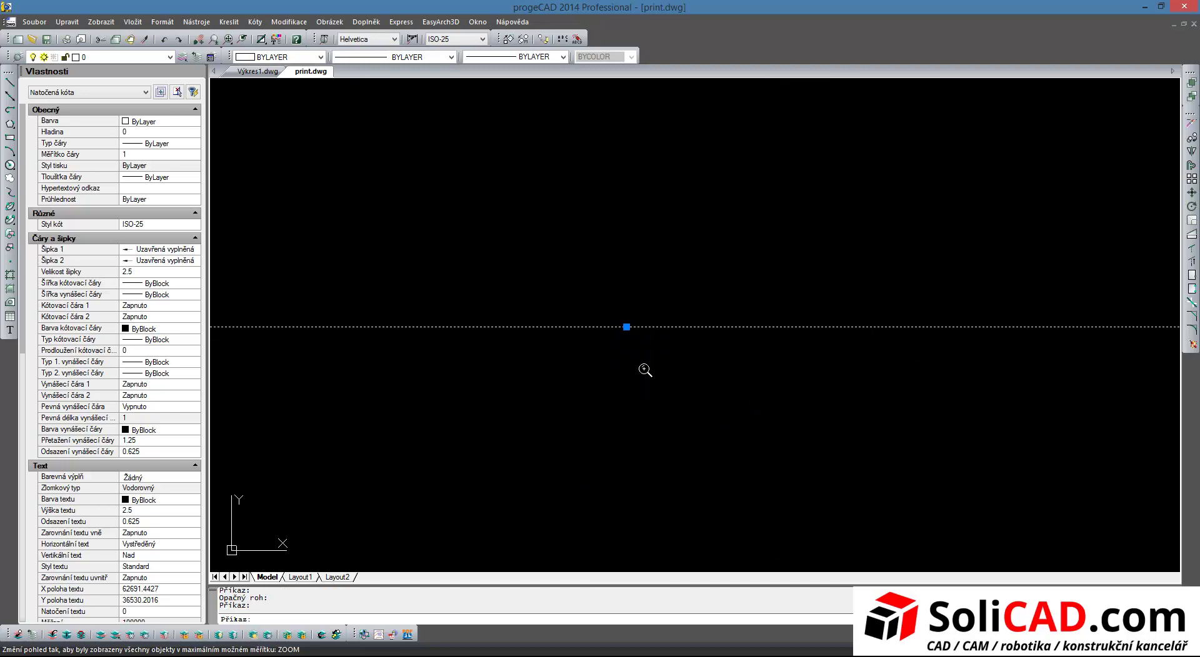
{"action": "scroll", "coordinate": [631, 274], "scroll_direction": "up", "scroll_amount": 1}
{"action": "scroll", "coordinate": [644, 231], "scroll_direction": "up", "scroll_amount": 1}
{"action": "scroll", "coordinate": [641, 241], "scroll_direction": "up", "scroll_amount": 1}
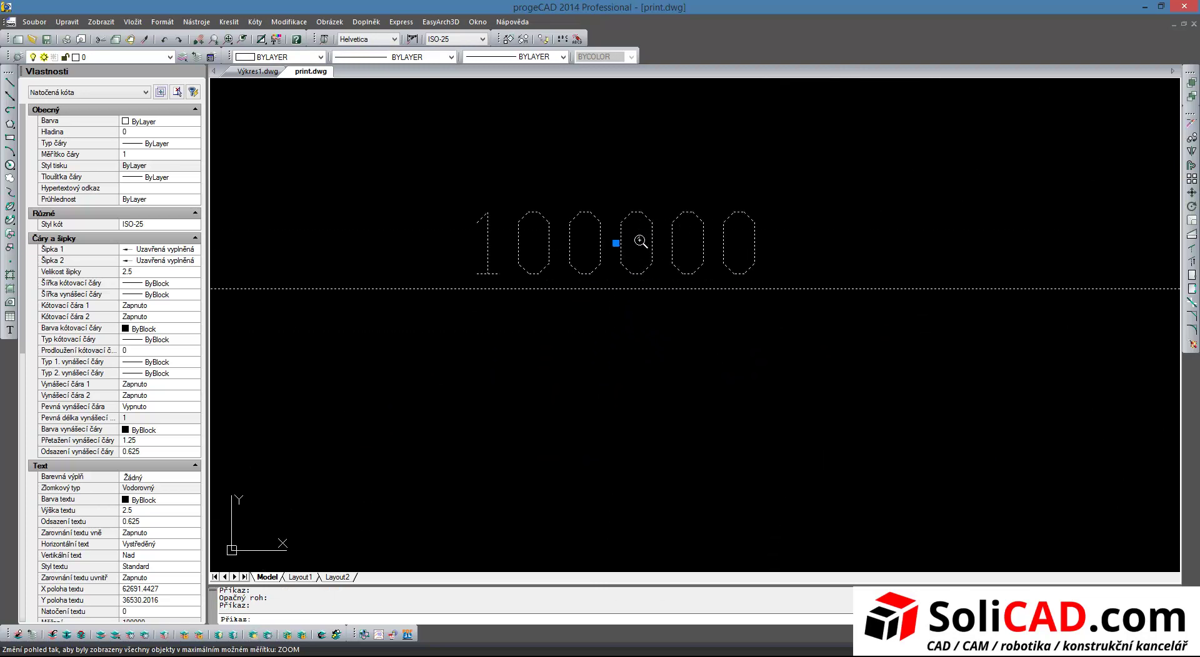
{"action": "scroll", "coordinate": [626, 289], "scroll_direction": "down", "scroll_amount": 2}
{"action": "scroll", "coordinate": [625, 289], "scroll_direction": "down", "scroll_amount": 2}
{"action": "scroll", "coordinate": [625, 290], "scroll_direction": "down", "scroll_amount": 1}
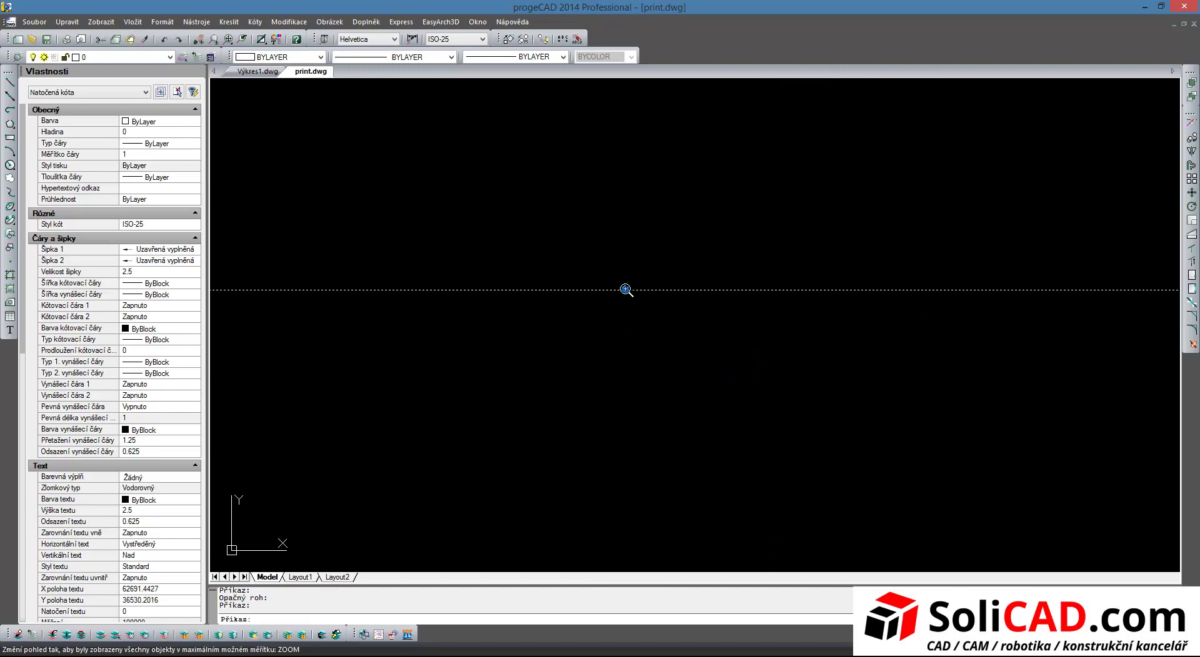
{"action": "key", "text": "Delete"}
{"action": "scroll", "coordinate": [664, 260], "scroll_direction": "down", "scroll_amount": 4}
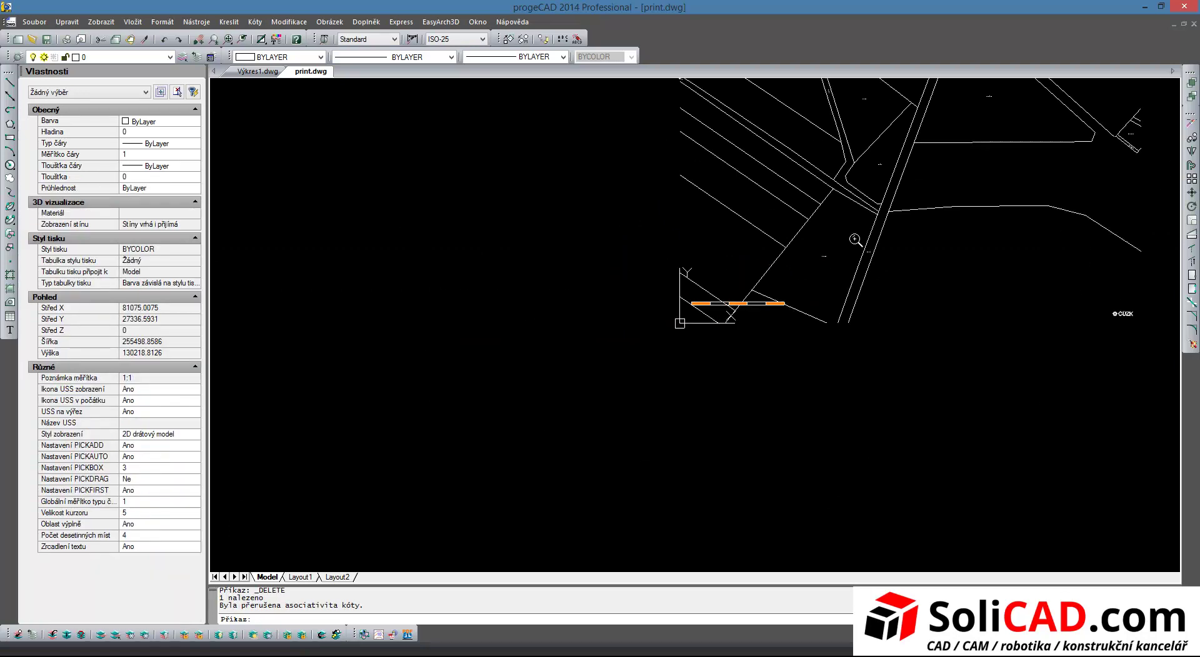
{"action": "middle_click_drag", "start_coordinate": [806, 244], "coordinate": [682, 388]}
Step: Dimension building 225's edge with a Směrová aligned dimension, which reads 8117,21
{"action": "middle_click_drag", "start_coordinate": [696, 207], "coordinate": [693, 390]}
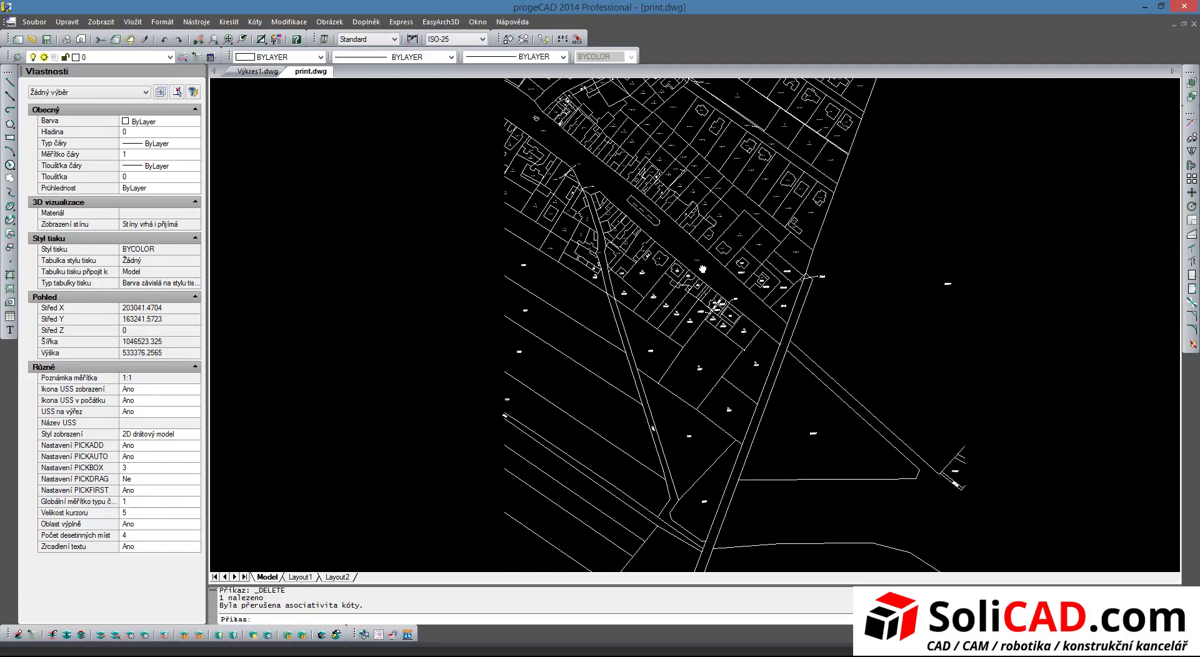
{"action": "scroll", "coordinate": [726, 249], "scroll_direction": "up", "scroll_amount": 5}
{"action": "scroll", "coordinate": [674, 253], "scroll_direction": "up", "scroll_amount": 2}
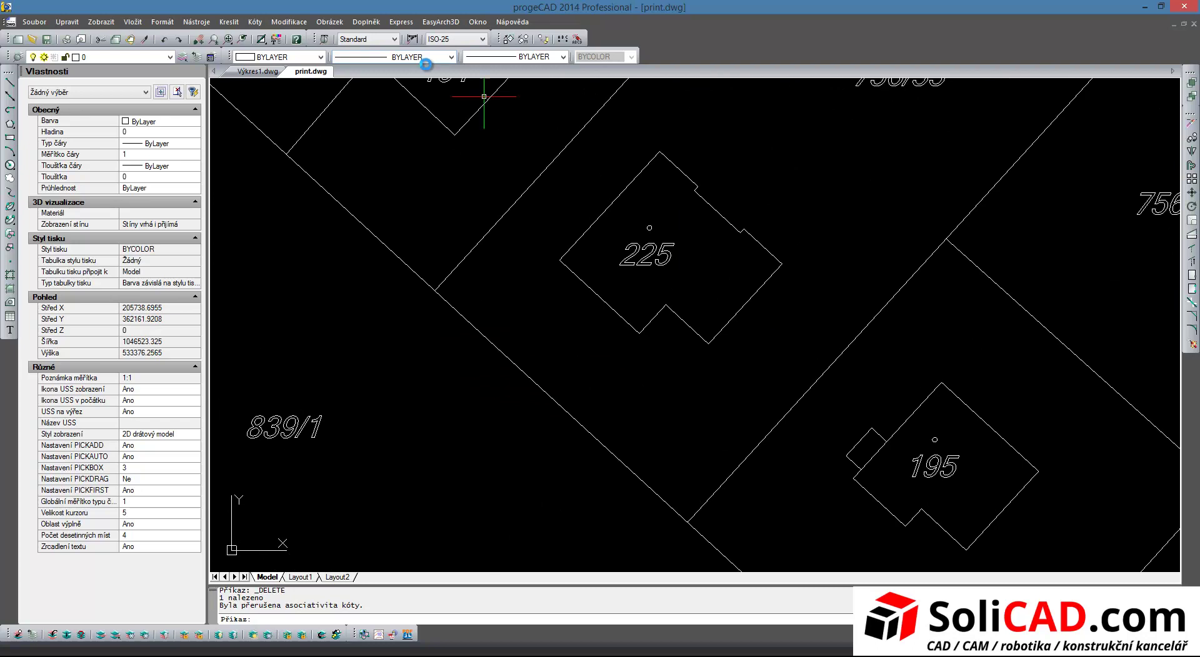
{"action": "left_click", "coordinate": [263, 24]}
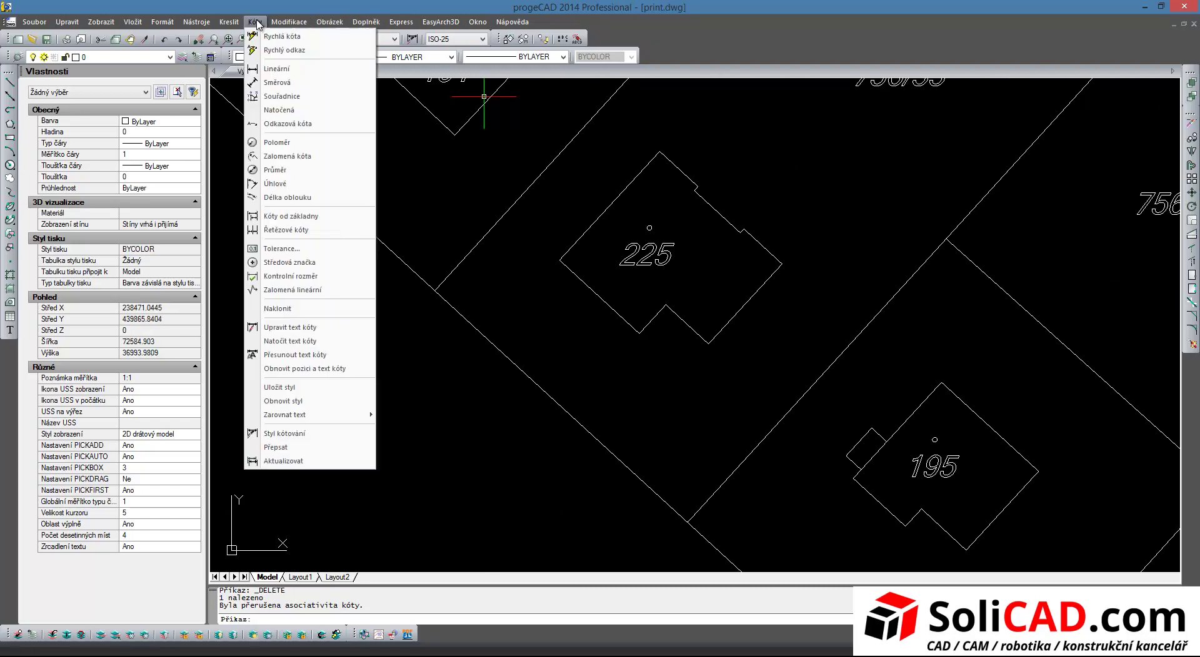
{"action": "left_click", "coordinate": [278, 86]}
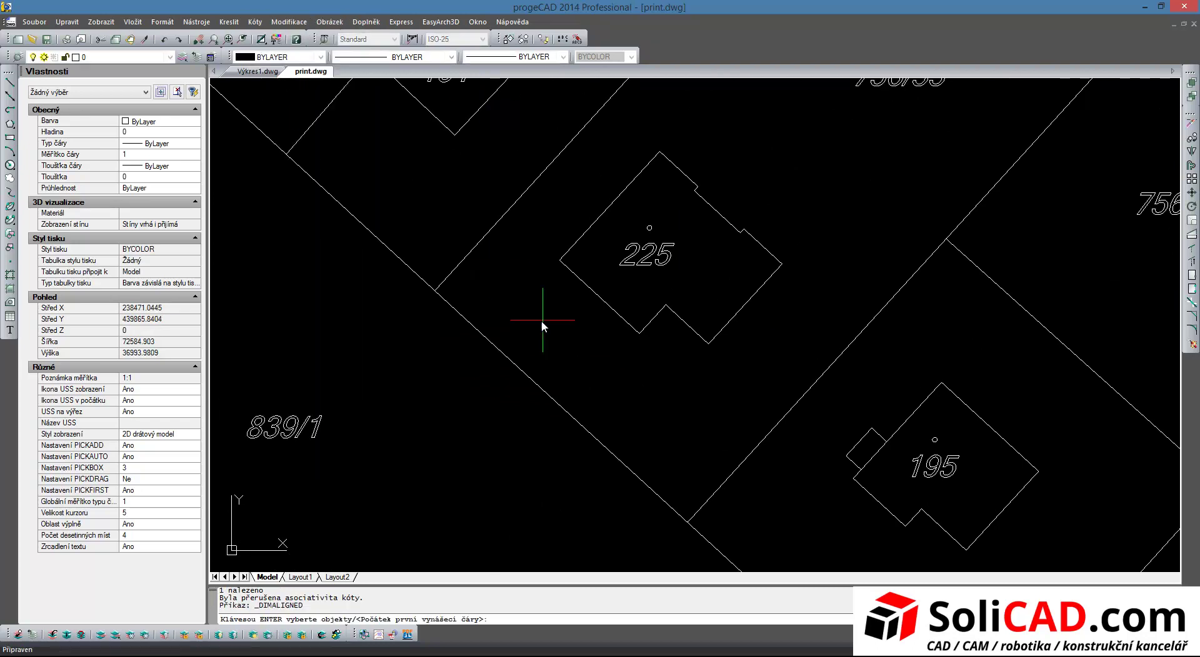
{"action": "left_click", "coordinate": [559, 261]}
{"action": "left_click", "coordinate": [635, 334]}
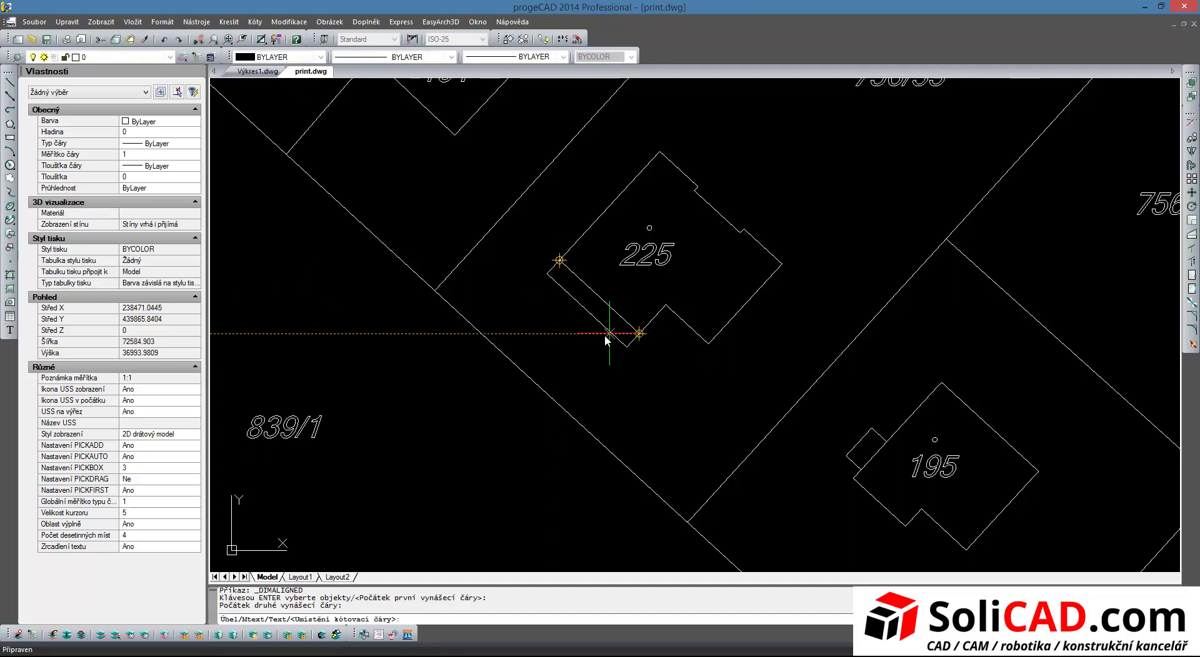
{"action": "left_click", "coordinate": [605, 332]}
{"action": "scroll", "coordinate": [589, 322], "scroll_direction": "up", "scroll_amount": 8}
{"action": "scroll", "coordinate": [558, 268], "scroll_direction": "up", "scroll_amount": 5}
{"action": "scroll", "coordinate": [501, 207], "scroll_direction": "up", "scroll_amount": 3}
{"action": "scroll", "coordinate": [501, 208], "scroll_direction": "up", "scroll_amount": 4}
{"action": "scroll", "coordinate": [536, 166], "scroll_direction": "up", "scroll_amount": 4}
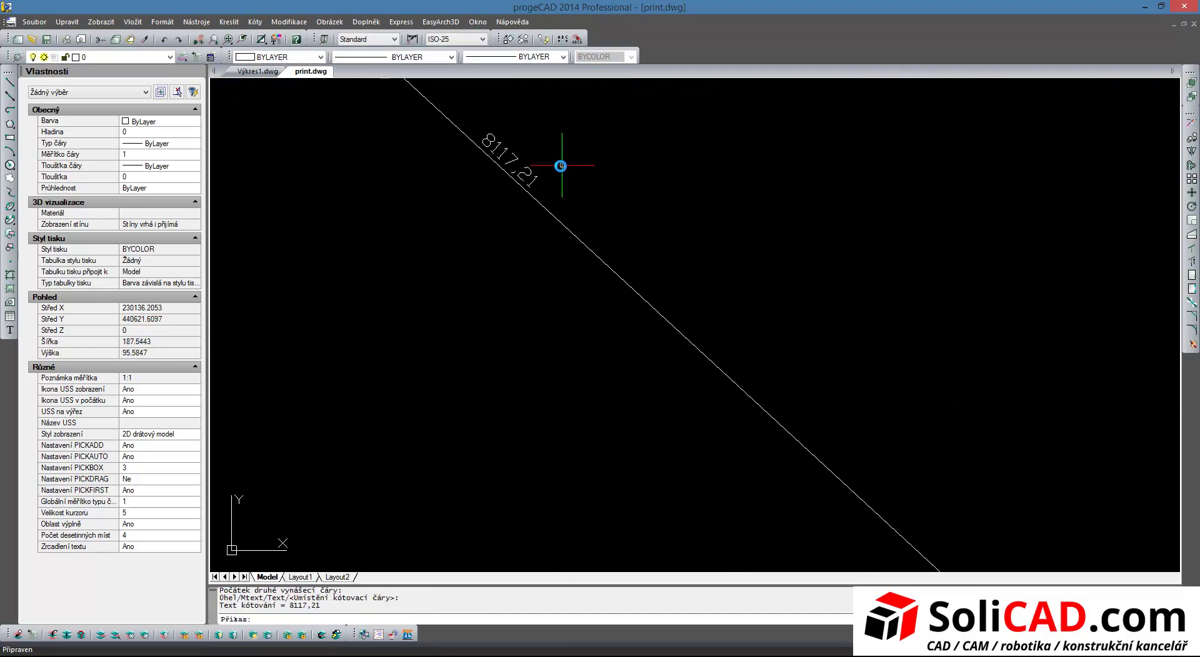
{"action": "scroll", "coordinate": [554, 180], "scroll_direction": "up", "scroll_amount": 3}
{"action": "scroll", "coordinate": [556, 184], "scroll_direction": "up", "scroll_amount": 3}
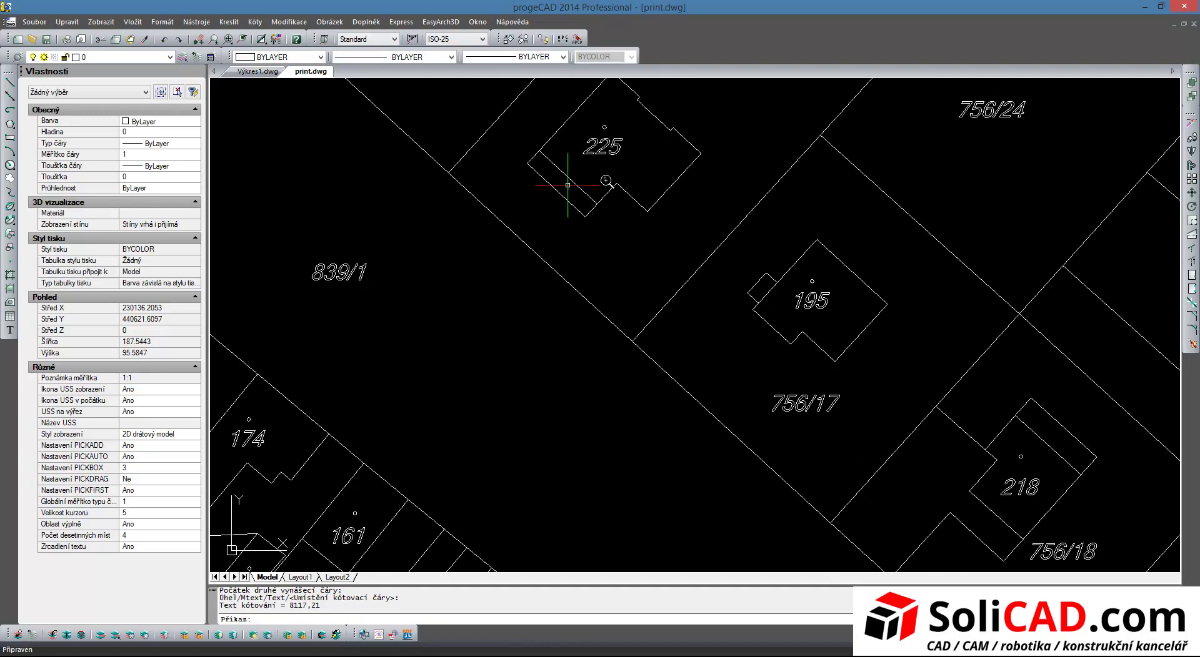